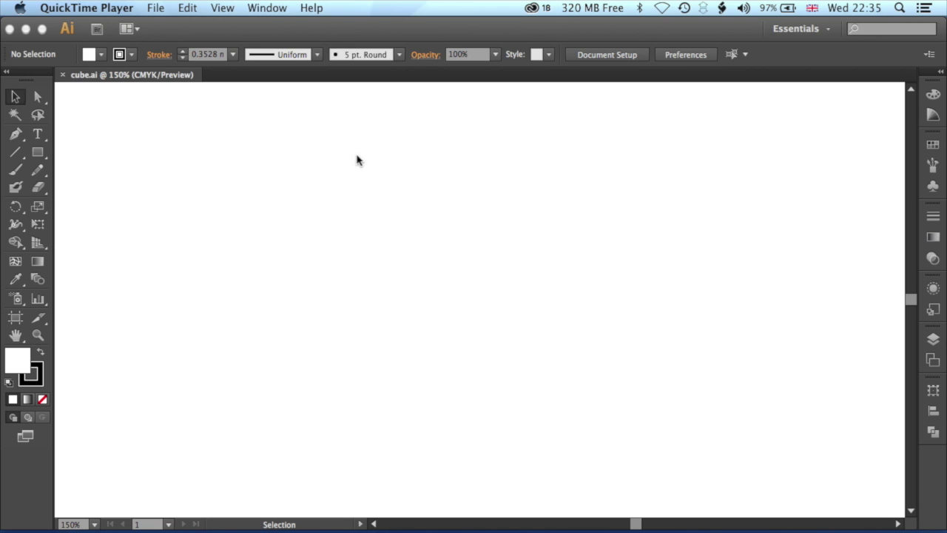
Step: Draw a rectangle across the middle of the cube.ai artboard with the Rectangle tool
{"action": "left_click", "coordinate": [38, 152]}
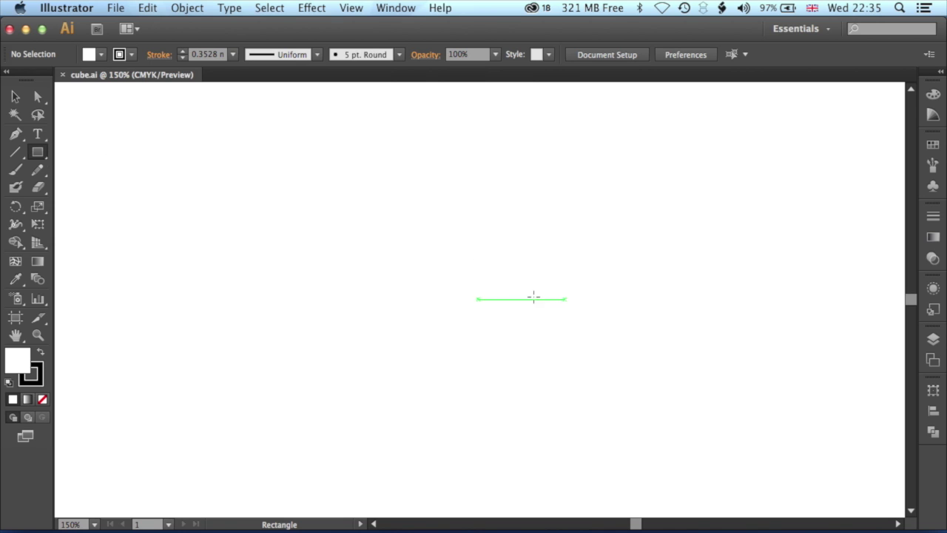
{"action": "left_click_drag", "start_coordinate": [346, 207], "coordinate": [518, 350]}
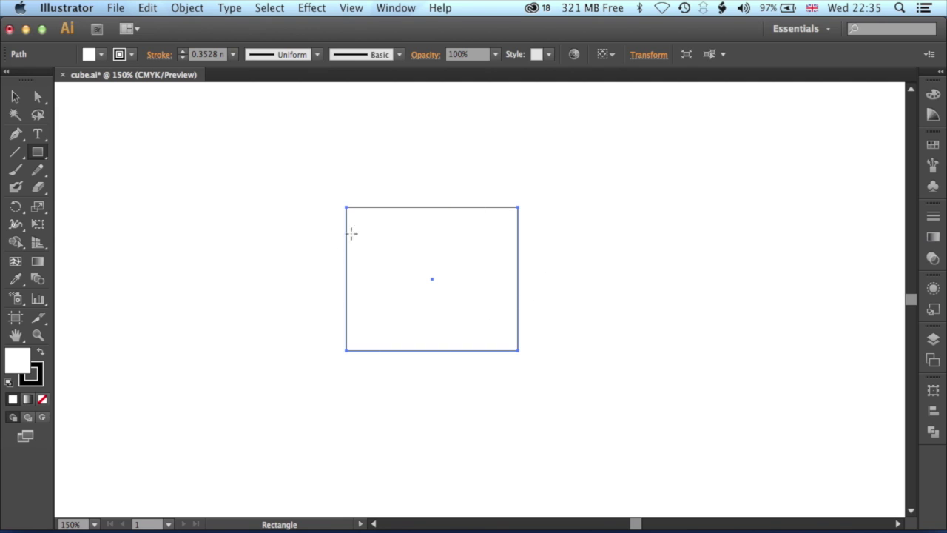
{"action": "left_click", "coordinate": [37, 97]}
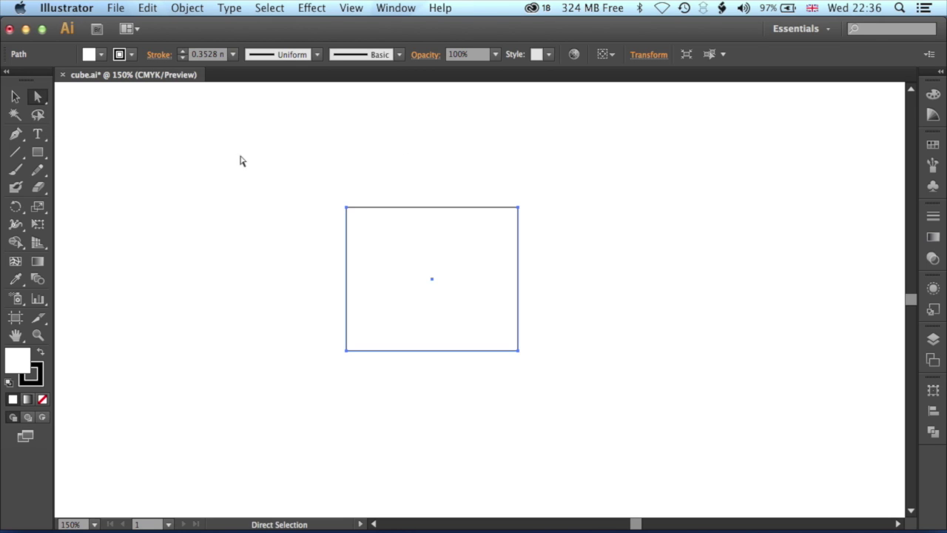
{"action": "left_click", "coordinate": [41, 383]}
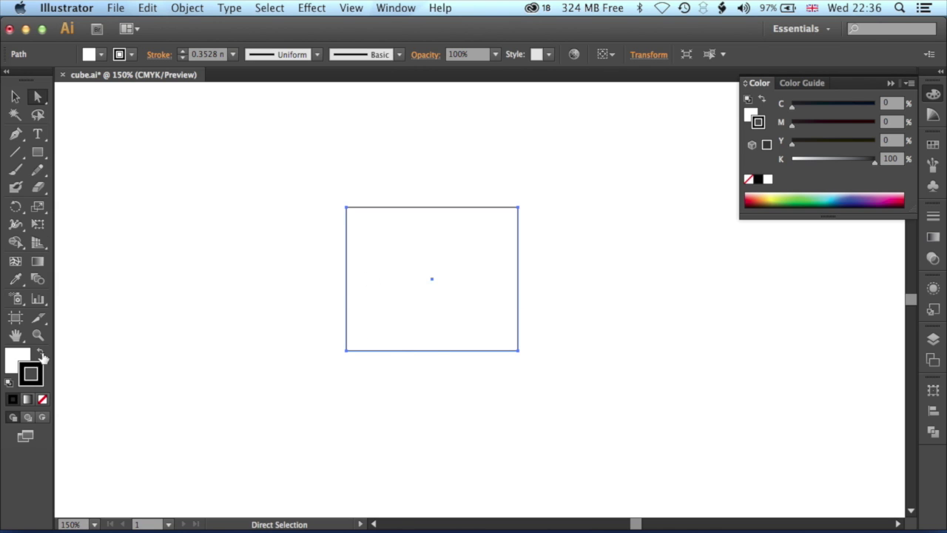
Step: Remove the rectangle's stroke, fill it orange-red from Swatches, and move it down-right
{"action": "left_click", "coordinate": [43, 401]}
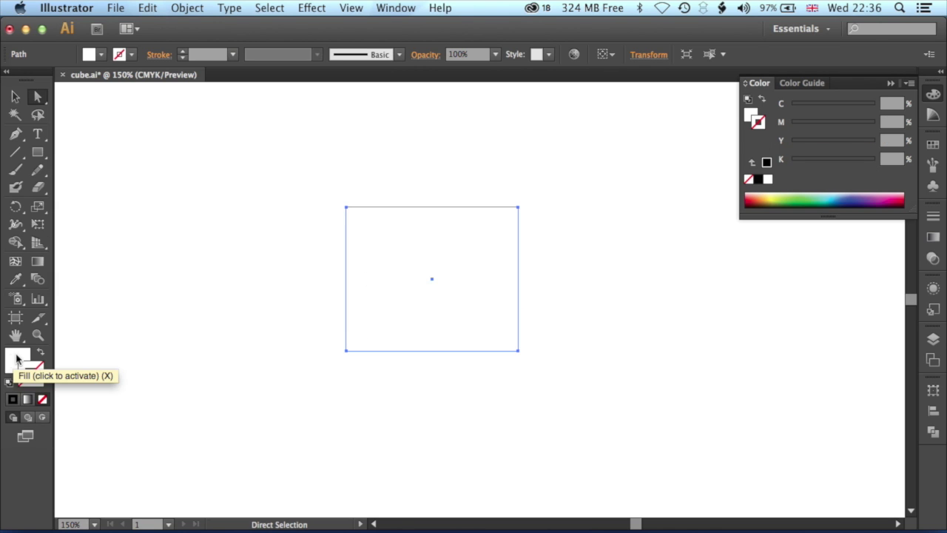
{"action": "left_click", "coordinate": [18, 360]}
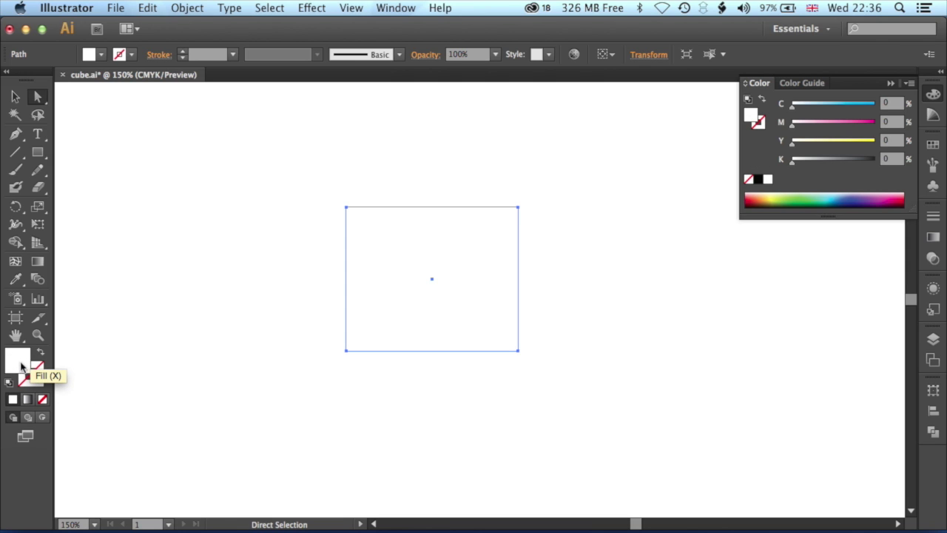
{"action": "left_click", "coordinate": [925, 146]}
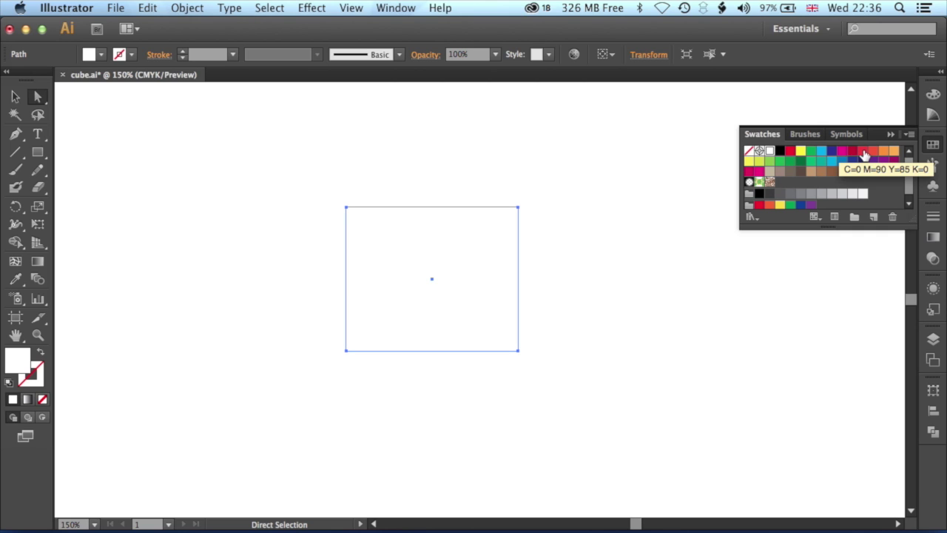
{"action": "left_click", "coordinate": [863, 153]}
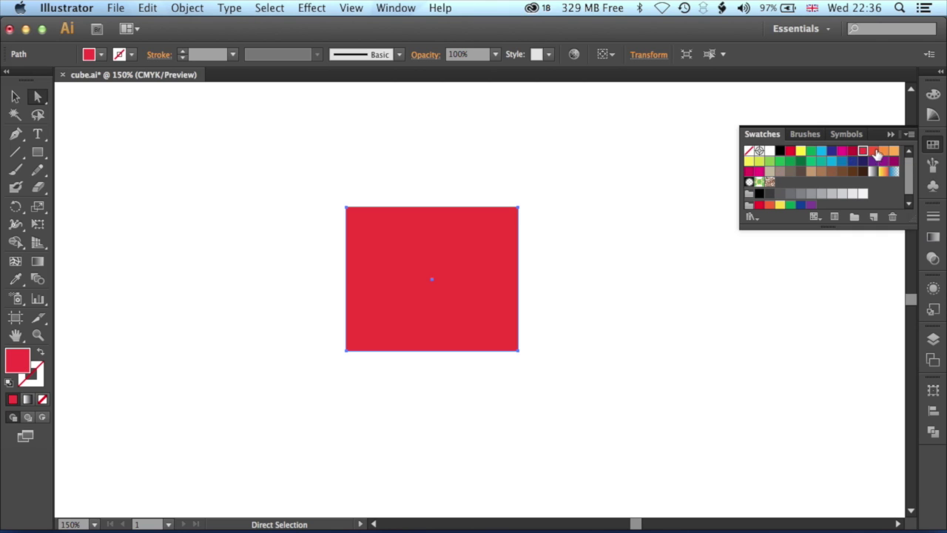
{"action": "left_click", "coordinate": [873, 152]}
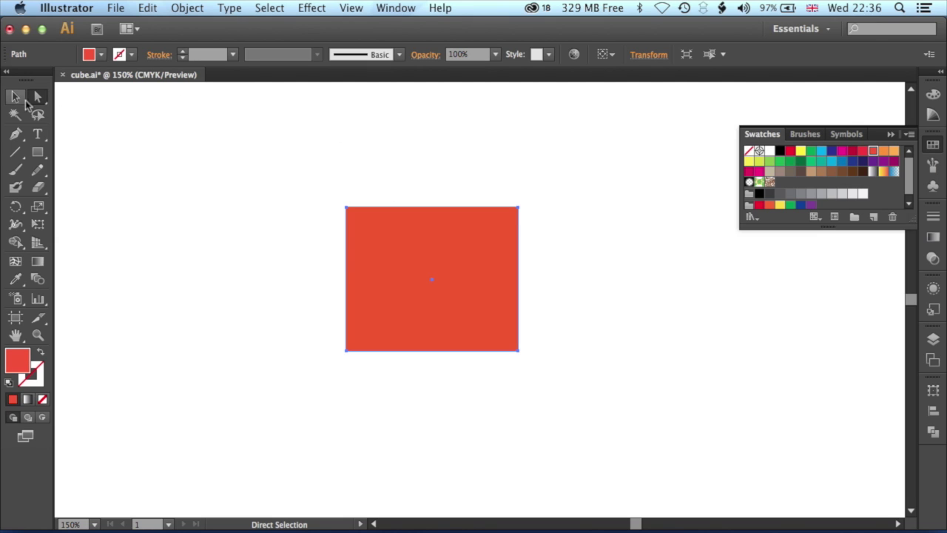
{"action": "left_click", "coordinate": [15, 96]}
{"action": "left_click_drag", "start_coordinate": [390, 236], "coordinate": [510, 291]}
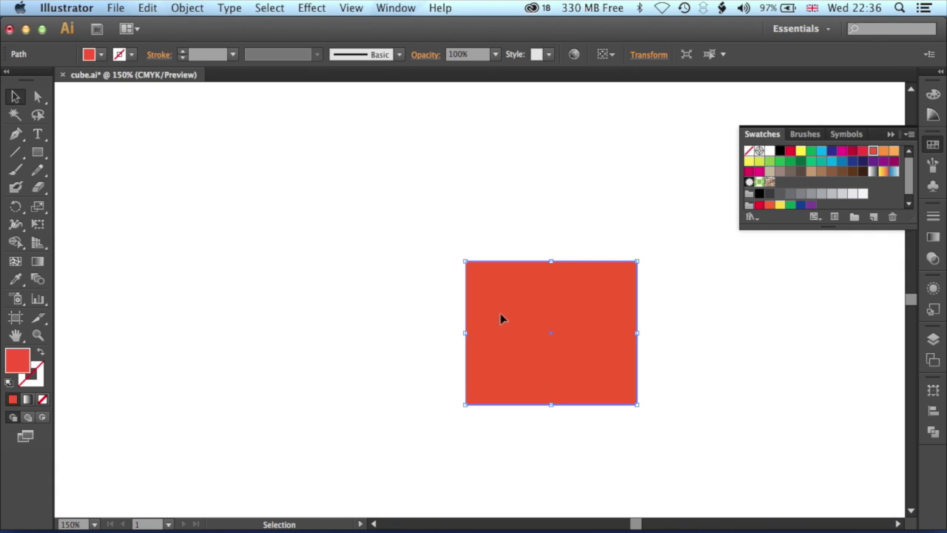
Step: Alt-drag a copy of the orange-red rectangle up and to the left
{"action": "left_click_drag", "start_coordinate": [503, 313], "coordinate": [296, 317]}
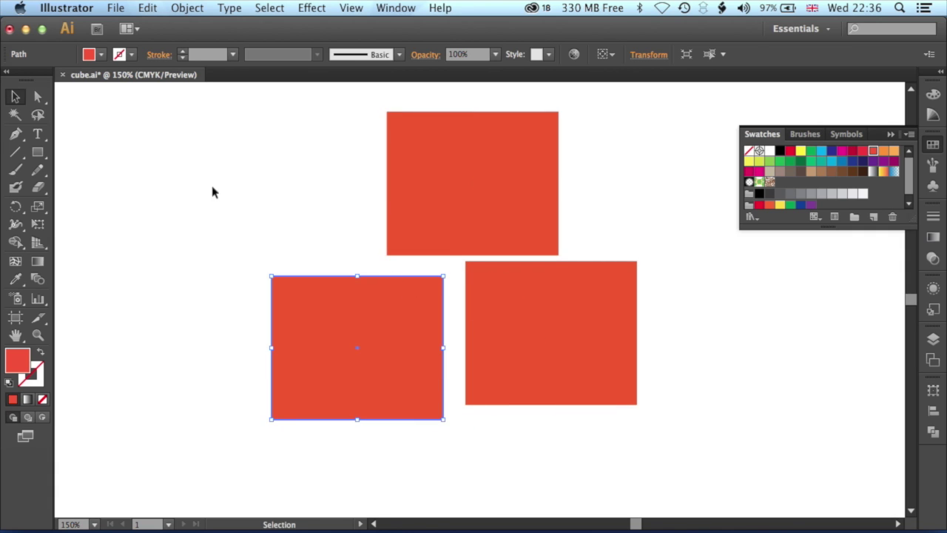
{"action": "left_click", "coordinate": [38, 97]}
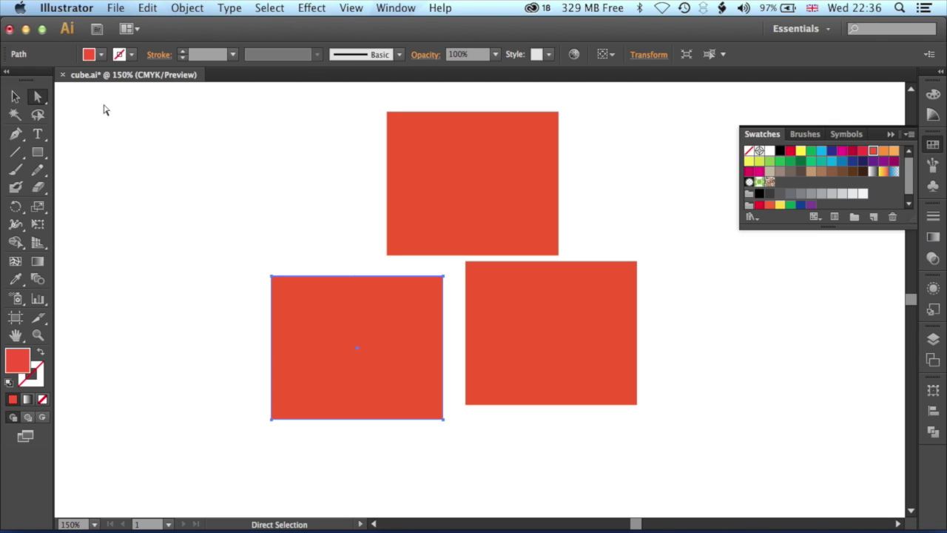
Step: Raise the right rectangle's two right anchors to slant it into a side face
{"action": "left_click", "coordinate": [637, 263]}
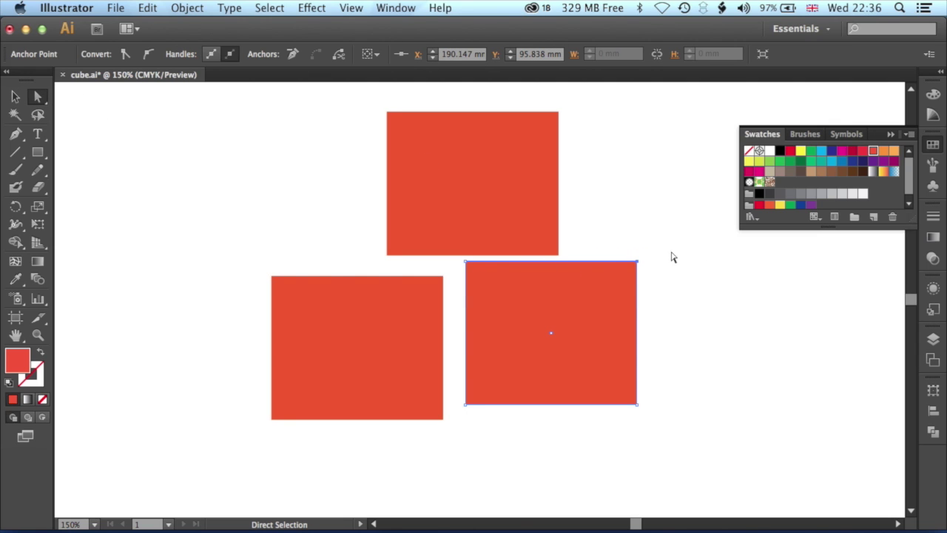
{"action": "left_click", "coordinate": [637, 405], "text": "shift"}
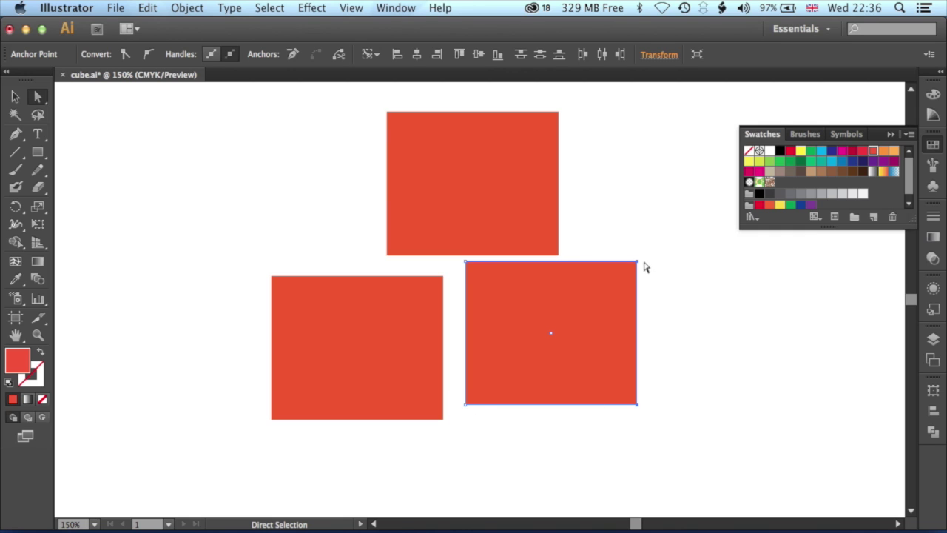
{"action": "left_click_drag", "start_coordinate": [635, 263], "coordinate": [591, 198]}
Step: Butt the front rectangle against the side face and shift the top rectangle left above it
{"action": "key", "text": "v"}
{"action": "left_click_drag", "start_coordinate": [354, 319], "coordinate": [376, 308]}
{"action": "left_click", "coordinate": [252, 311]}
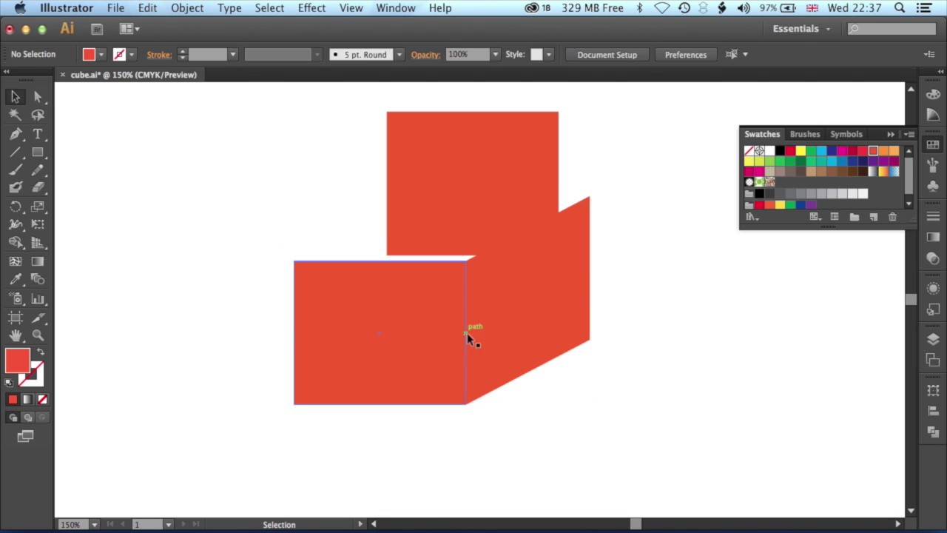
{"action": "left_click_drag", "start_coordinate": [421, 191], "coordinate": [359, 186]}
{"action": "left_click", "coordinate": [38, 96]}
Step: Drag the top rectangle's corners onto the front and side faces' corners to form a slanted top
{"action": "left_click", "coordinate": [518, 201]}
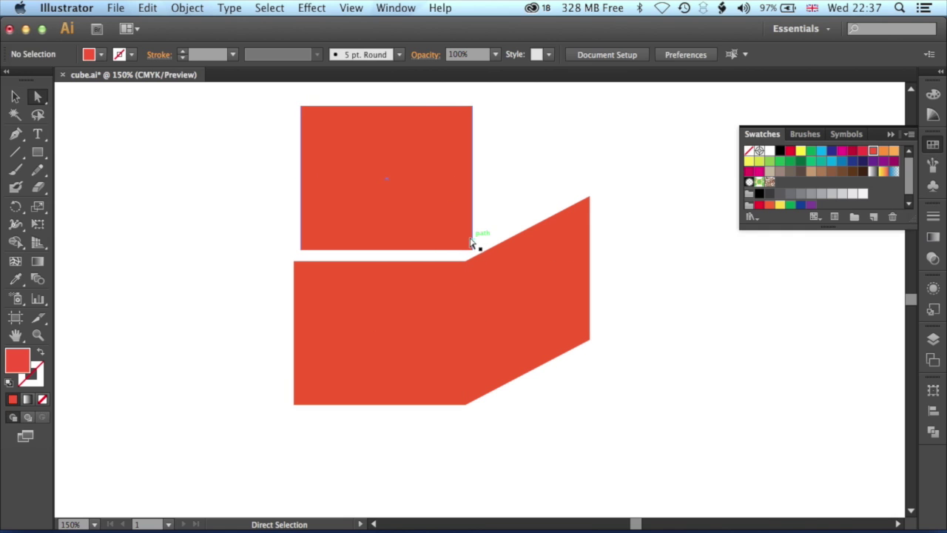
{"action": "mouse_move", "coordinate": [472, 251]}
{"action": "left_mouse_down"}
{"action": "mouse_move", "coordinate": [462, 269]}
{"action": "mouse_move", "coordinate": [472, 242]}
{"action": "mouse_move", "coordinate": [463, 262]}
{"action": "left_mouse_up"}
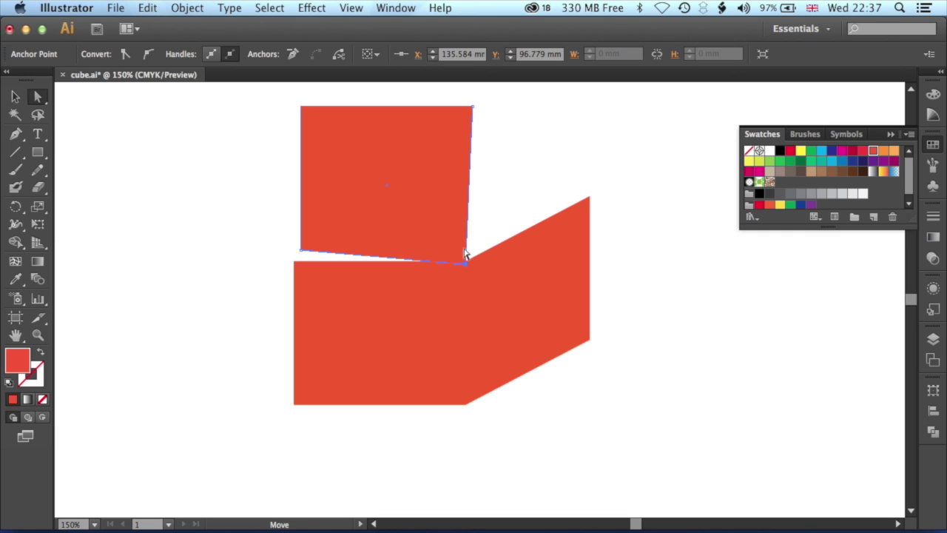
{"action": "left_click_drag", "start_coordinate": [474, 108], "coordinate": [590, 196]}
{"action": "left_click_drag", "start_coordinate": [301, 250], "coordinate": [294, 261]}
{"action": "left_click_drag", "start_coordinate": [301, 107], "coordinate": [442, 197]}
{"action": "mouse_move", "coordinate": [465, 264]}
{"action": "left_mouse_down"}
{"action": "mouse_move", "coordinate": [477, 258]}
{"action": "mouse_move", "coordinate": [466, 262]}
{"action": "left_mouse_up"}
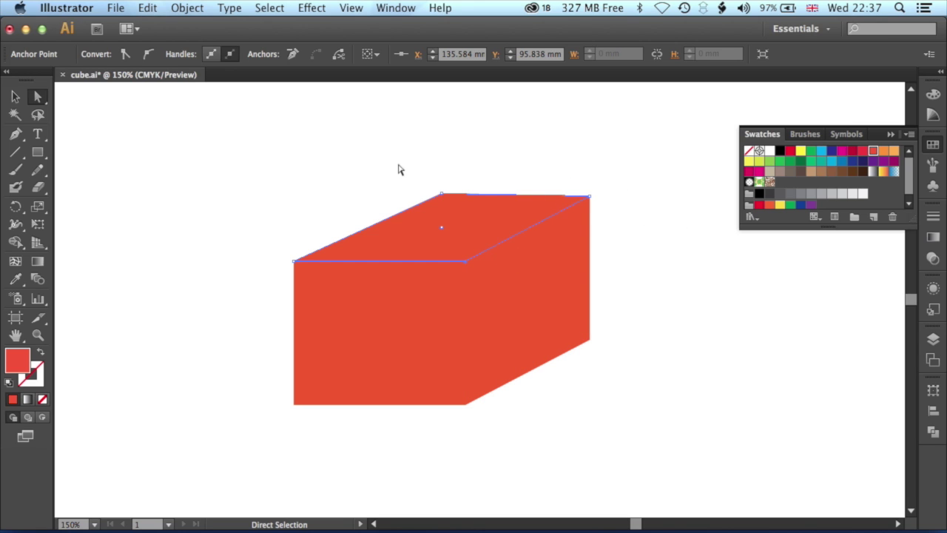
Step: Pull the side face's bottom-right corner left and down to square up the cube
{"action": "left_click_drag", "start_coordinate": [389, 163], "coordinate": [562, 211]}
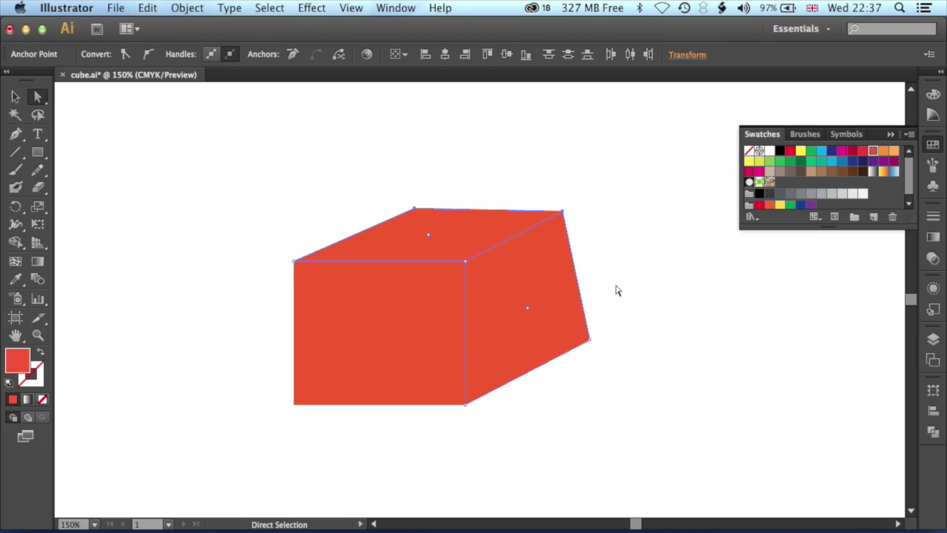
{"action": "left_click", "coordinate": [616, 290]}
{"action": "left_click_drag", "start_coordinate": [589, 341], "coordinate": [574, 352]}
{"action": "left_click", "coordinate": [589, 299]}
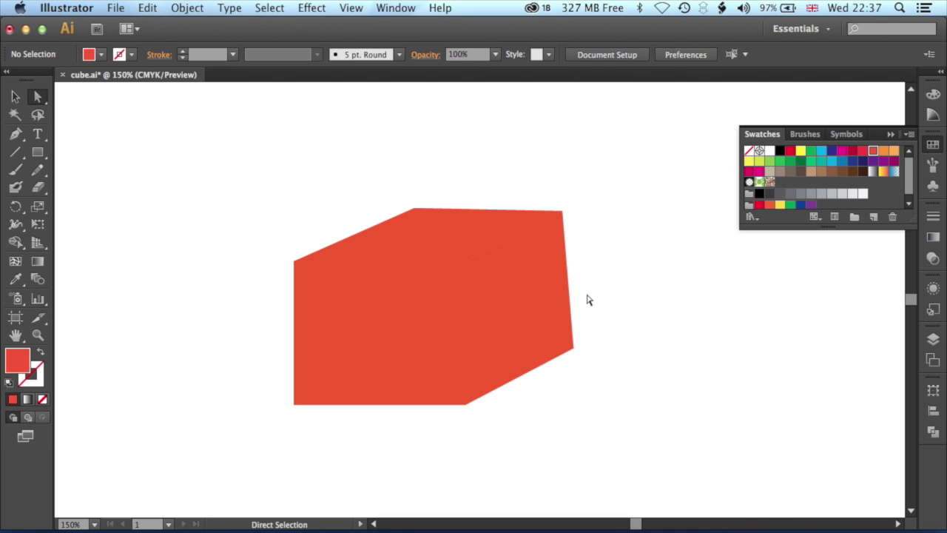
{"action": "left_click", "coordinate": [16, 97]}
Step: Fill the side face orange and the top face light orange, then select the red front face
{"action": "left_click", "coordinate": [517, 296]}
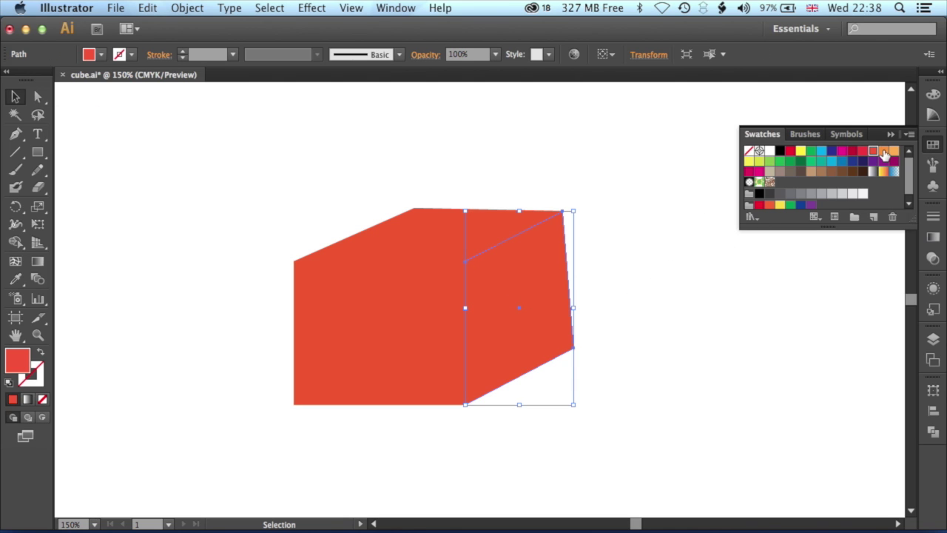
{"action": "left_click", "coordinate": [885, 152]}
{"action": "left_click", "coordinate": [614, 199]}
{"action": "left_click", "coordinate": [402, 233]}
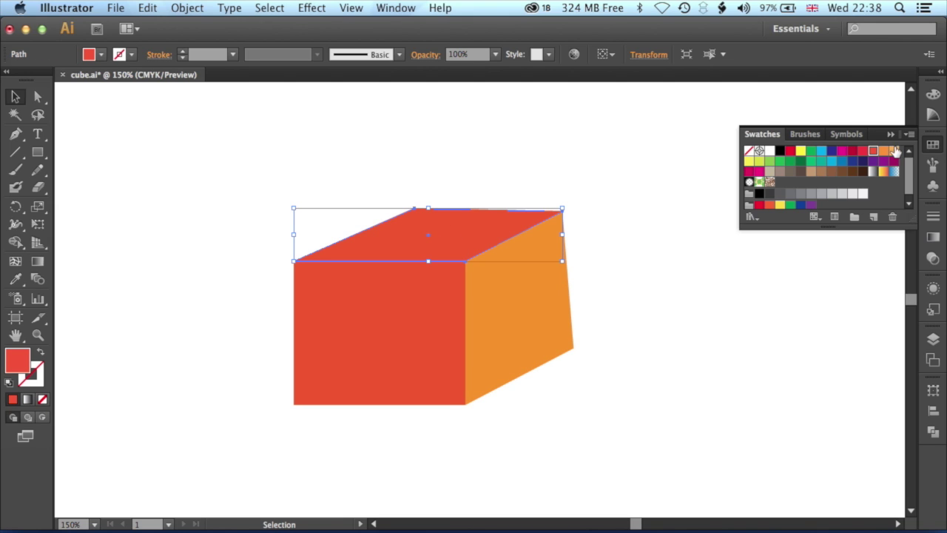
{"action": "left_click", "coordinate": [894, 151]}
{"action": "left_click", "coordinate": [541, 201]}
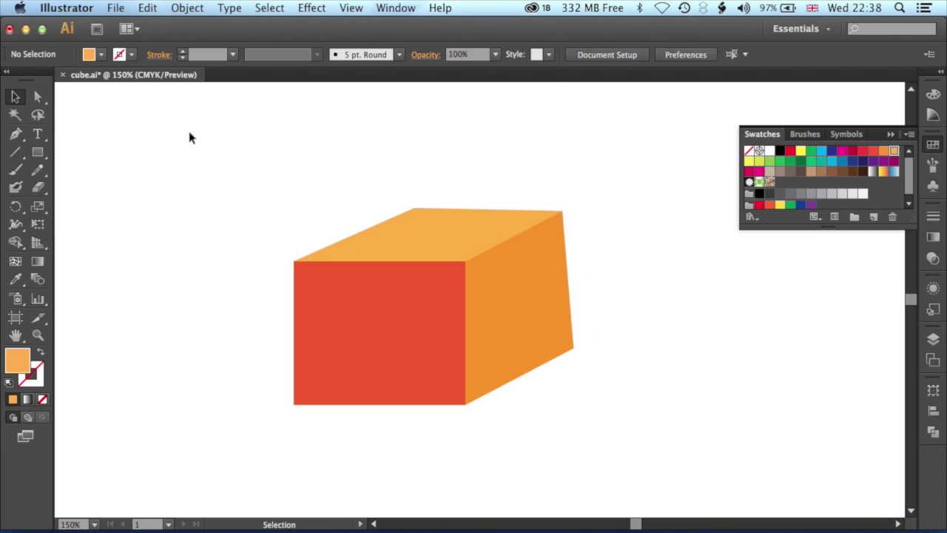
{"action": "left_click", "coordinate": [342, 298]}
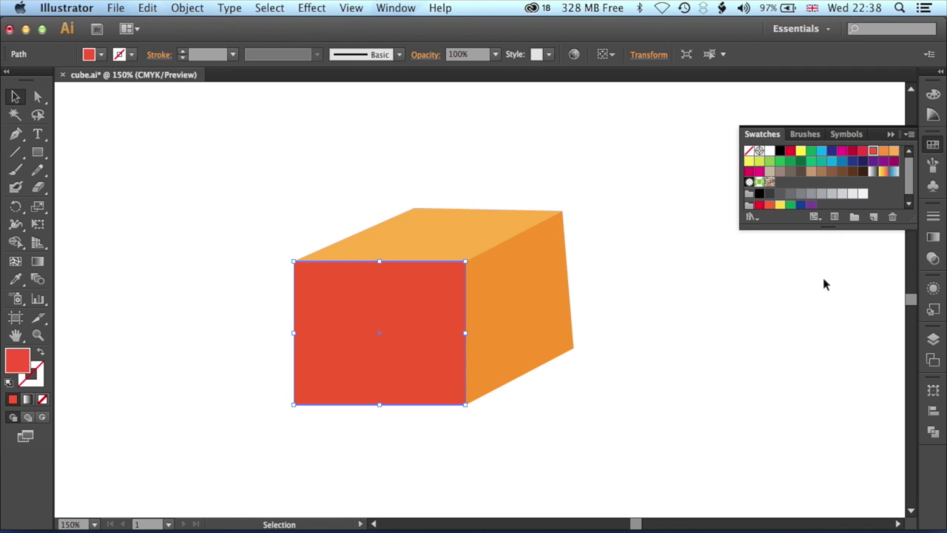
{"action": "left_click", "coordinate": [932, 237]}
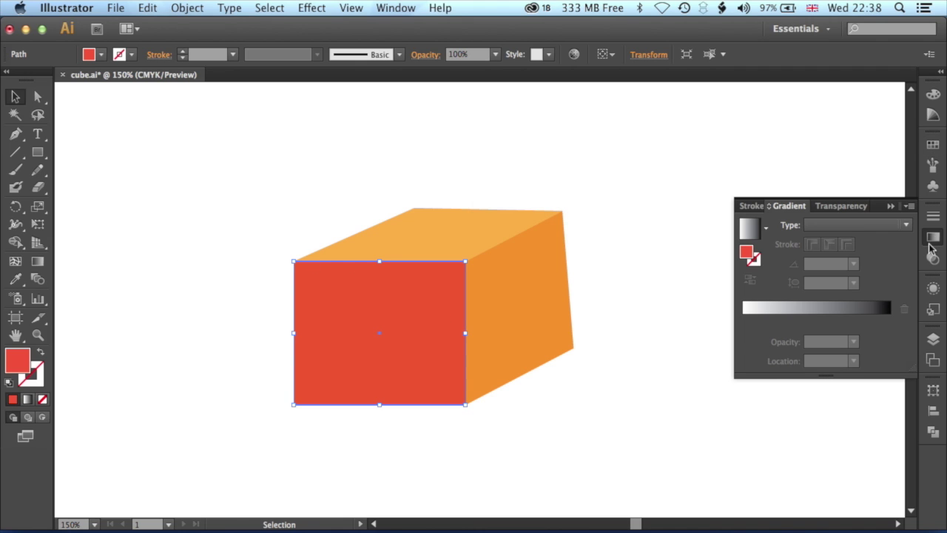
Step: Set the front face's gradient type to Radial in the Gradient panel
{"action": "left_click", "coordinate": [852, 226]}
{"action": "left_click", "coordinate": [841, 257]}
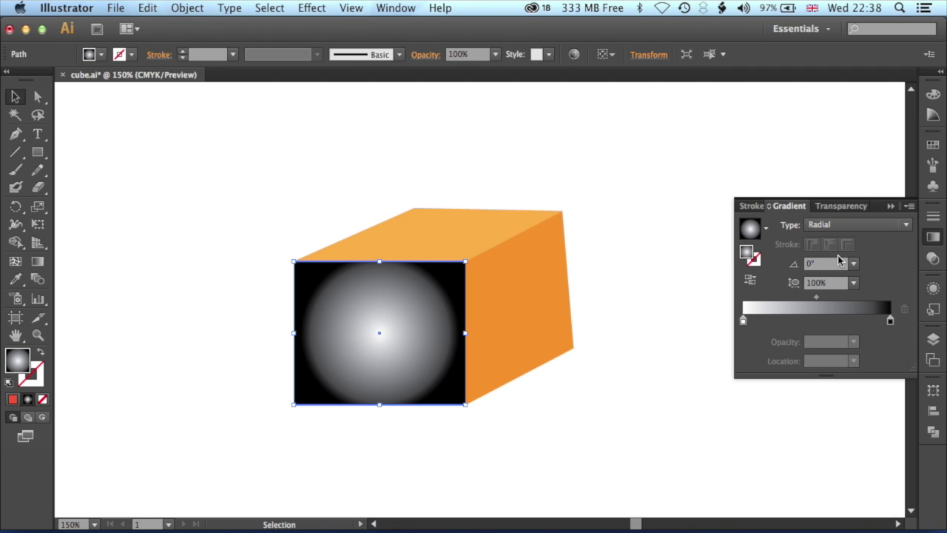
{"action": "left_click", "coordinate": [39, 265]}
Step: Rotate and enlarge the radial gradient so its bright centre sits near the upper-right corner
{"action": "mouse_move", "coordinate": [376, 333]}
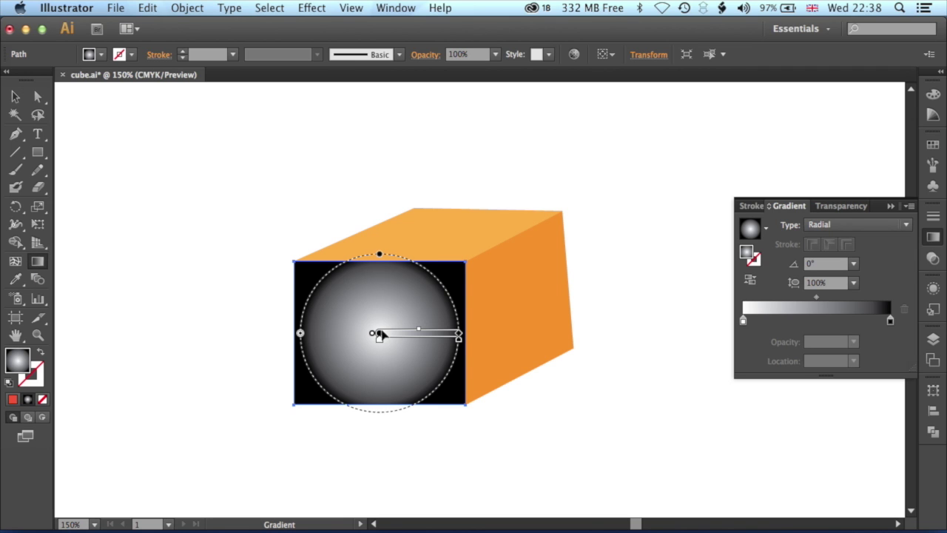
{"action": "mouse_move", "coordinate": [400, 337]}
{"action": "left_mouse_down"}
{"action": "mouse_move", "coordinate": [380, 333]}
{"action": "mouse_move", "coordinate": [346, 361]}
{"action": "left_mouse_up"}
{"action": "mouse_move", "coordinate": [412, 354]}
{"action": "left_mouse_down"}
{"action": "mouse_move", "coordinate": [402, 311]}
{"action": "mouse_move", "coordinate": [388, 307]}
{"action": "mouse_move", "coordinate": [449, 259]}
{"action": "left_mouse_up"}
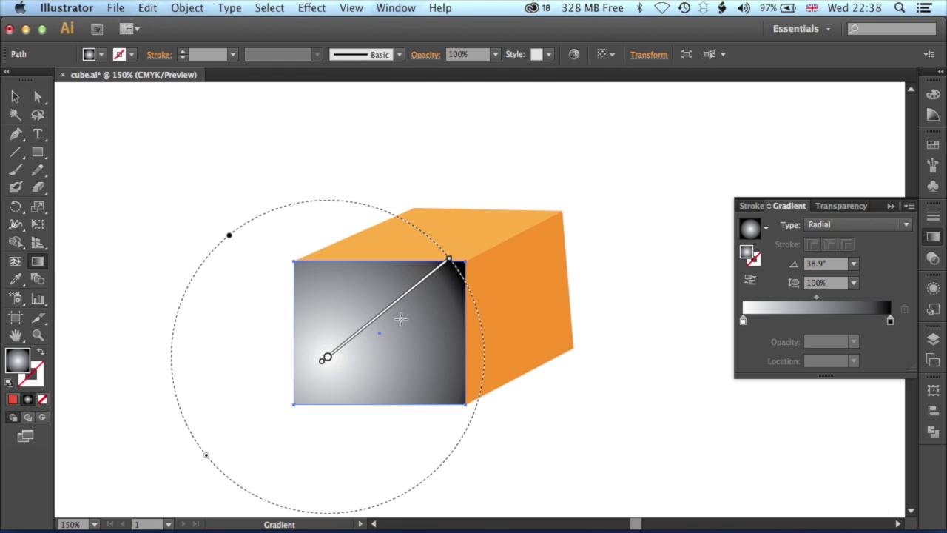
{"action": "left_click_drag", "start_coordinate": [326, 358], "coordinate": [316, 371]}
{"action": "left_click_drag", "start_coordinate": [355, 342], "coordinate": [342, 369]}
{"action": "left_click_drag", "start_coordinate": [424, 274], "coordinate": [494, 200]}
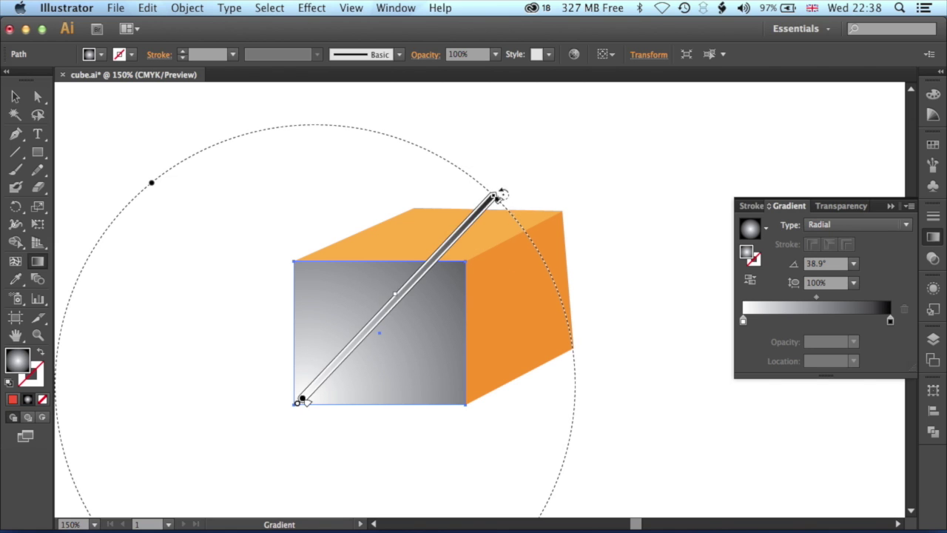
{"action": "mouse_move", "coordinate": [498, 190]}
{"action": "left_mouse_down"}
{"action": "mouse_move", "coordinate": [210, 220]}
{"action": "mouse_move", "coordinate": [311, 400]}
{"action": "mouse_move", "coordinate": [287, 400]}
{"action": "mouse_move", "coordinate": [387, 331]}
{"action": "left_mouse_up"}
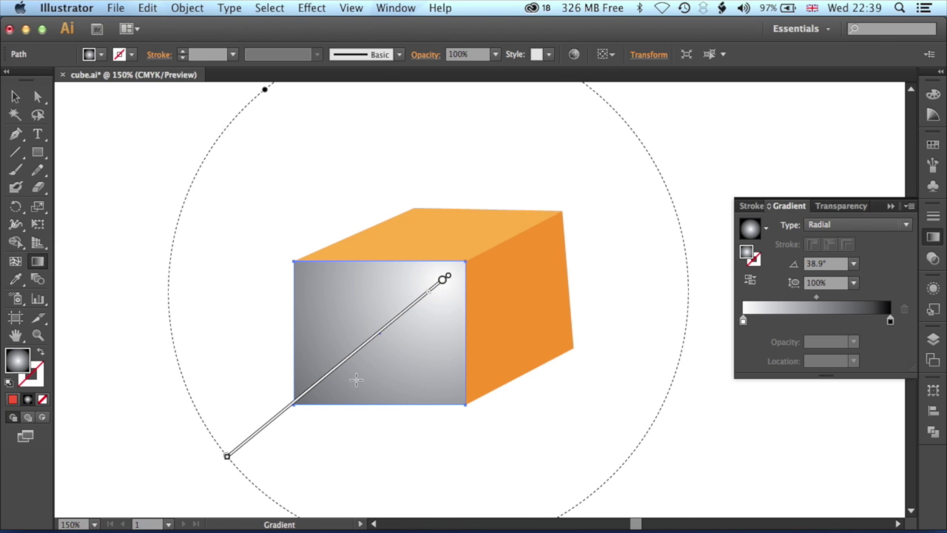
Step: Set the front face gradient's end stop to red from Swatches
{"action": "double_click", "coordinate": [229, 459]}
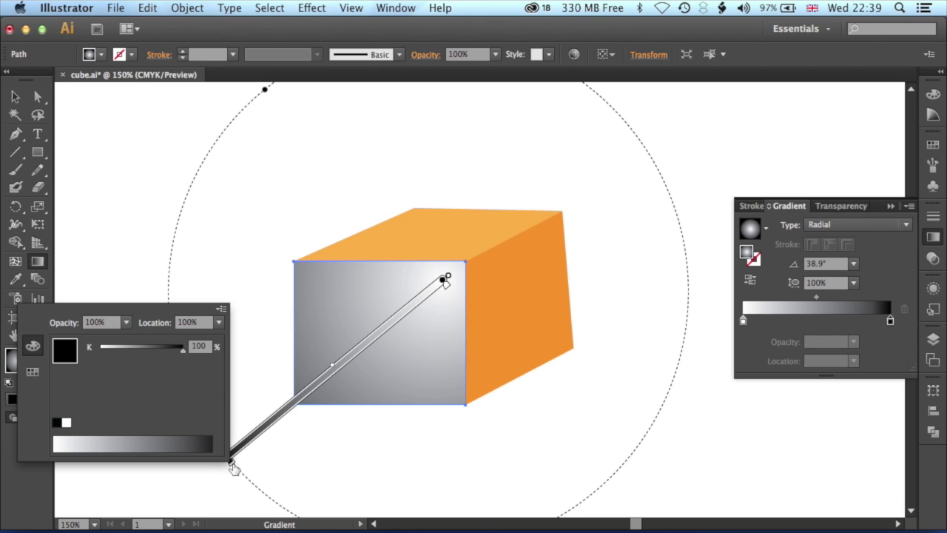
{"action": "left_click", "coordinate": [33, 370]}
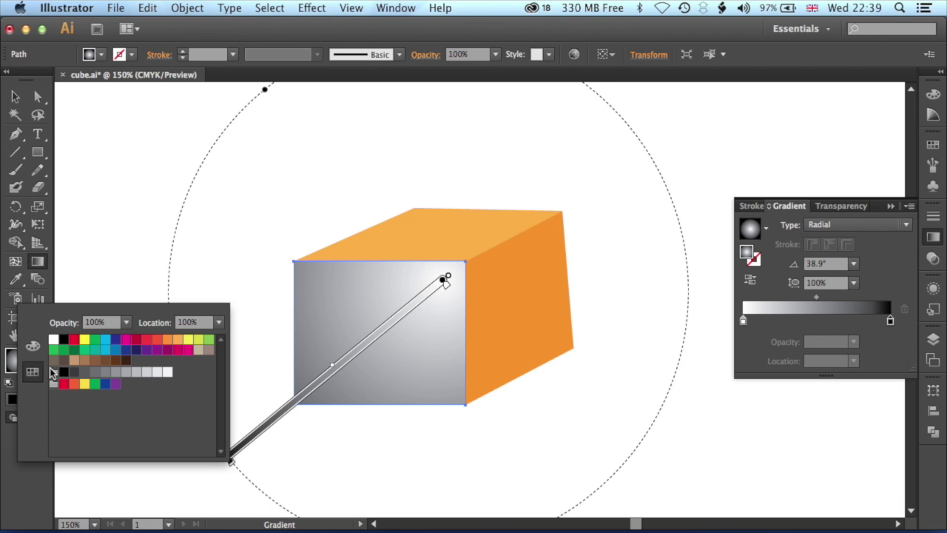
{"action": "left_click", "coordinate": [157, 342]}
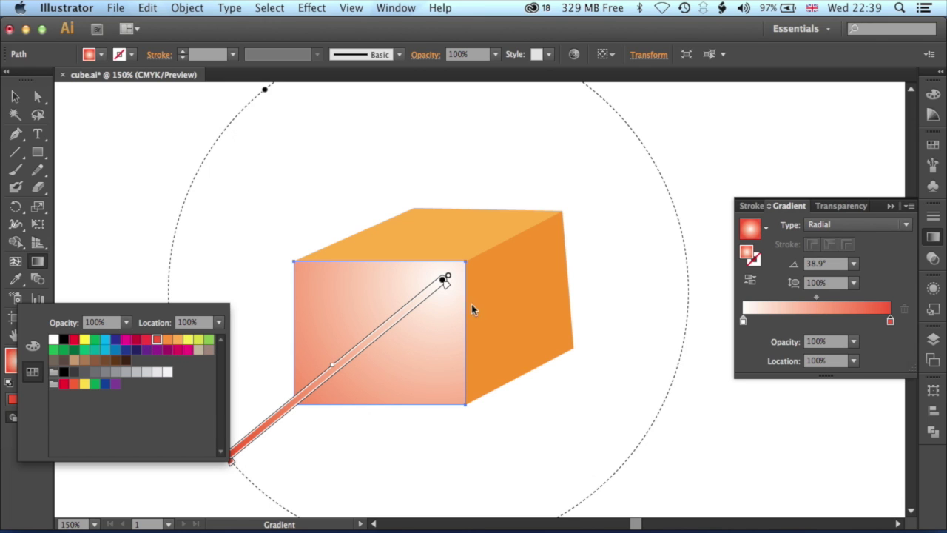
{"action": "left_click", "coordinate": [449, 287]}
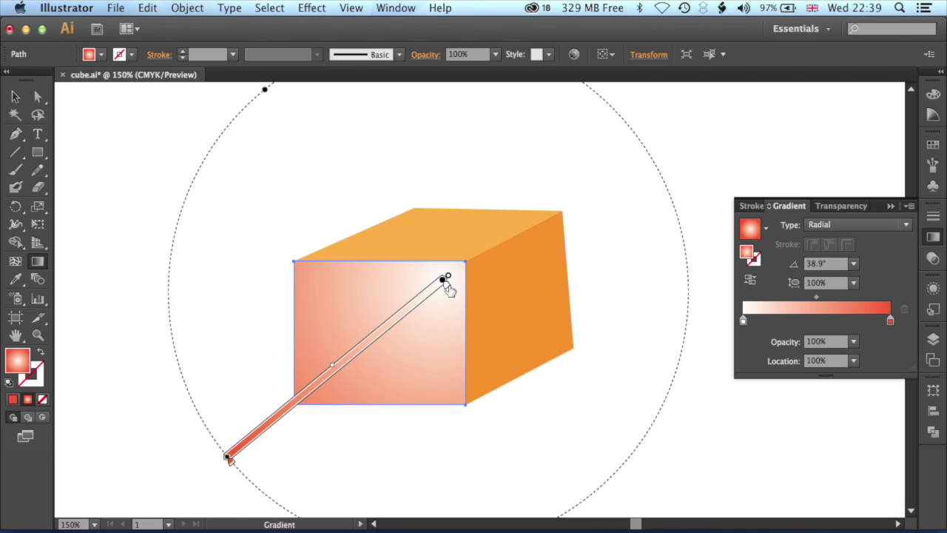
Step: Set the gradient's start stop to orange and deselect the front face
{"action": "double_click", "coordinate": [448, 287]}
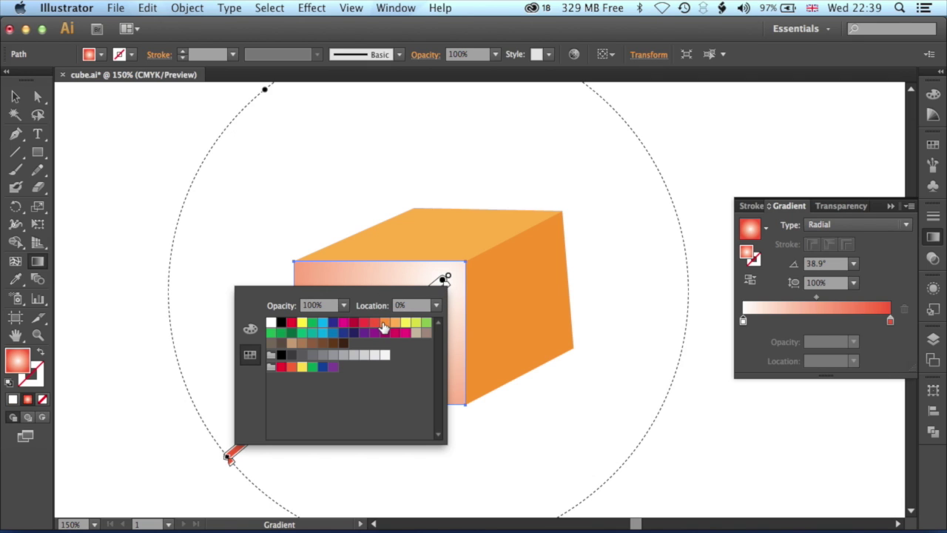
{"action": "left_click", "coordinate": [384, 324]}
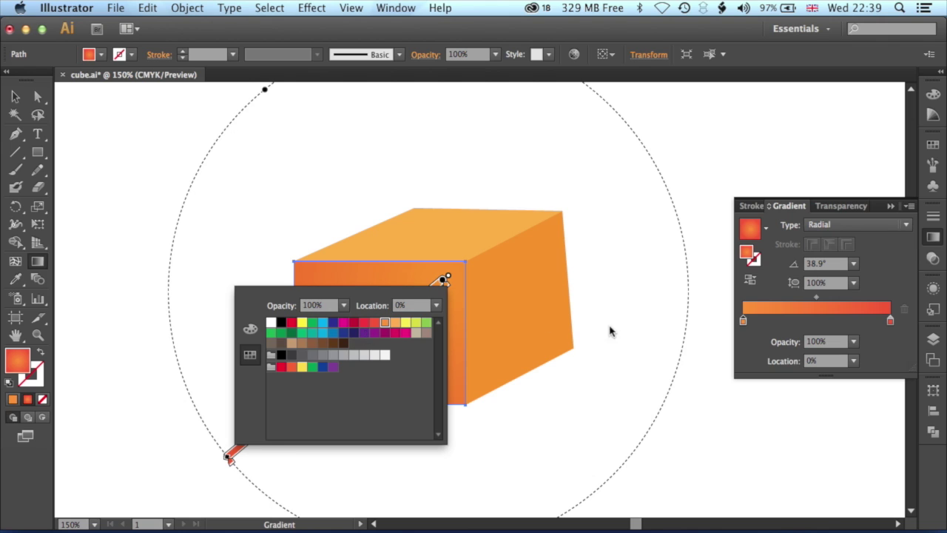
{"action": "left_click", "coordinate": [15, 96]}
{"action": "left_click", "coordinate": [125, 133]}
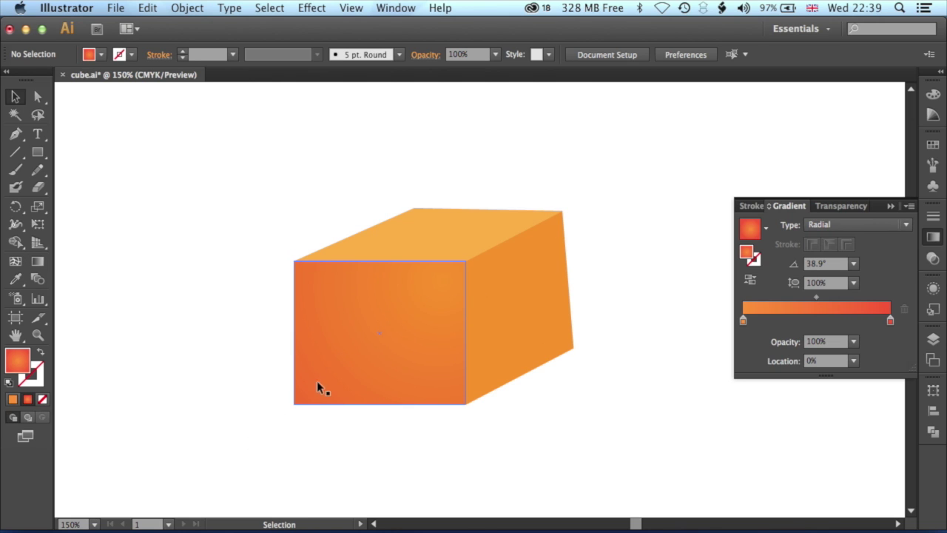
{"action": "left_click", "coordinate": [457, 255]}
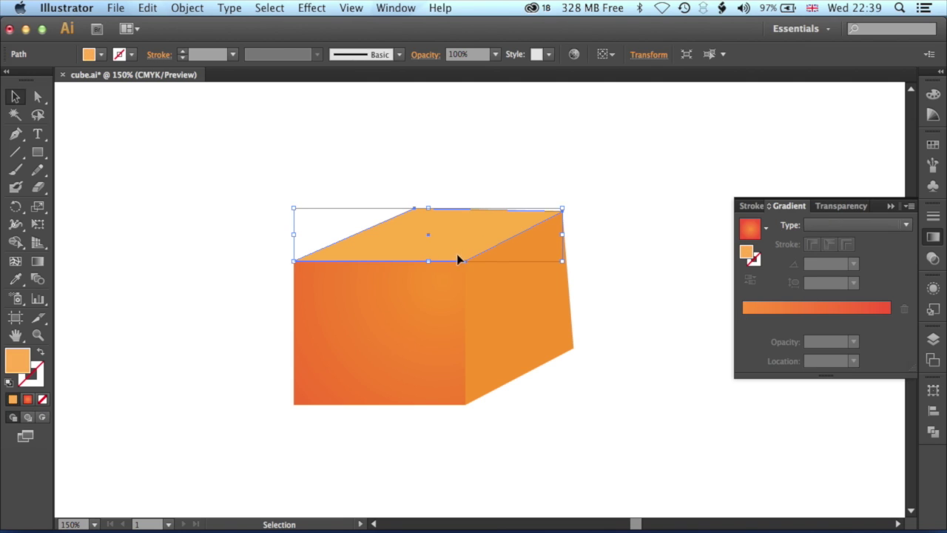
Step: Apply a radial gradient to the cube's top face
{"action": "left_click", "coordinate": [37, 261]}
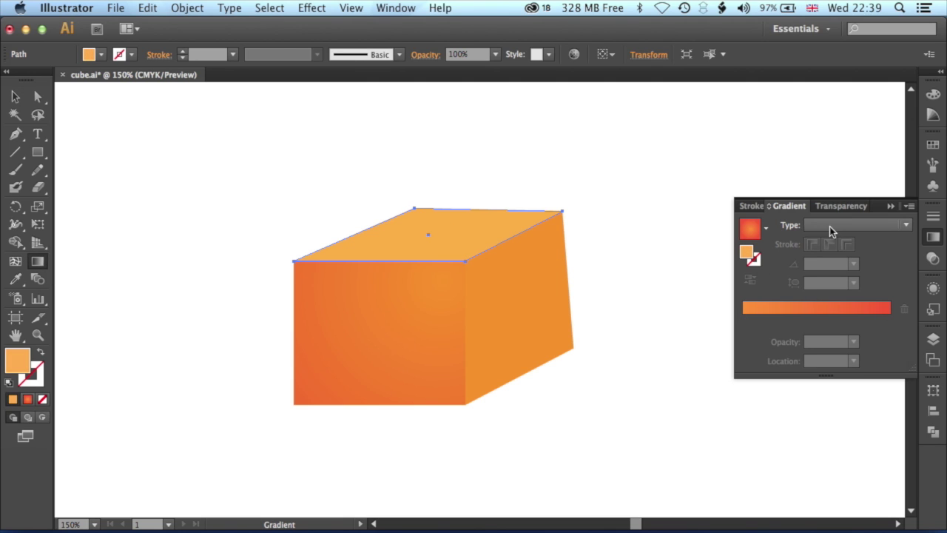
{"action": "left_click", "coordinate": [837, 224]}
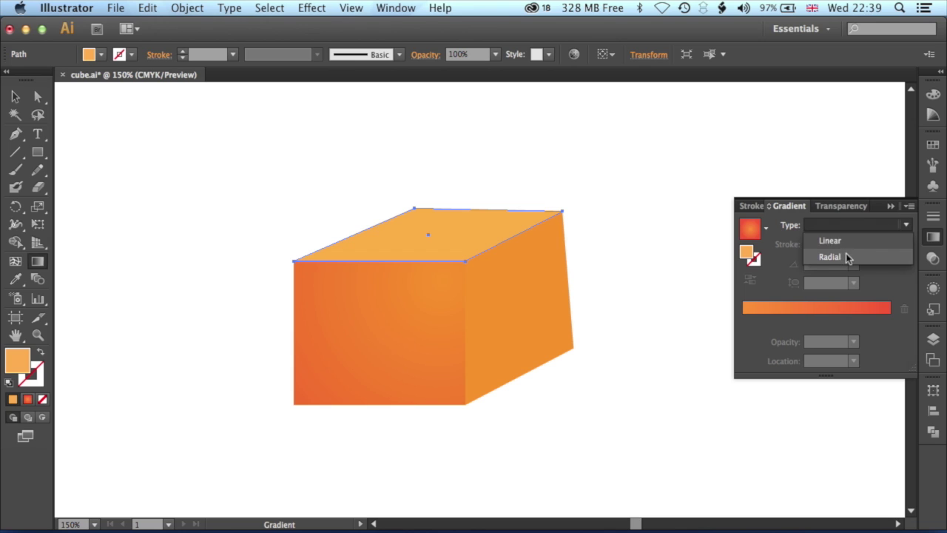
{"action": "left_click", "coordinate": [845, 253]}
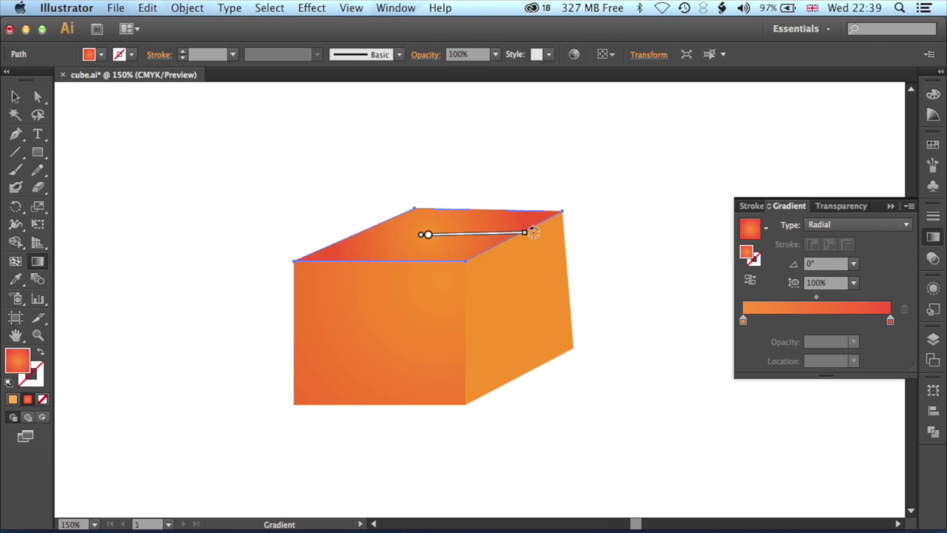
Step: Rotate the top gradient to 131.4°, centre it on the front corner, enlarge and stretch it to 127.8%
{"action": "mouse_move", "coordinate": [534, 232]}
{"action": "left_mouse_down"}
{"action": "mouse_move", "coordinate": [414, 142]}
{"action": "mouse_move", "coordinate": [362, 161]}
{"action": "left_mouse_up"}
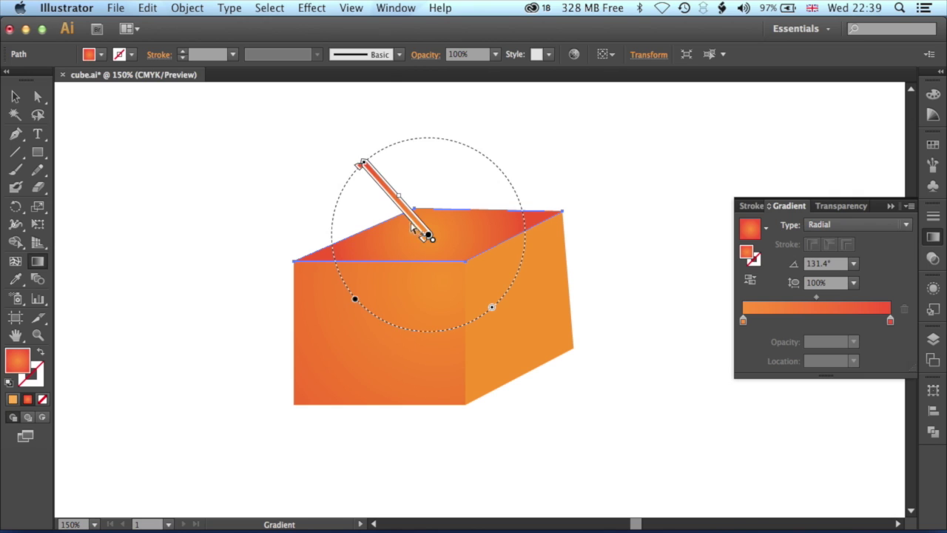
{"action": "left_click_drag", "start_coordinate": [413, 220], "coordinate": [449, 248]}
{"action": "mouse_move", "coordinate": [399, 191]}
{"action": "left_mouse_down"}
{"action": "mouse_move", "coordinate": [332, 146]}
{"action": "mouse_move", "coordinate": [338, 129]}
{"action": "left_mouse_up"}
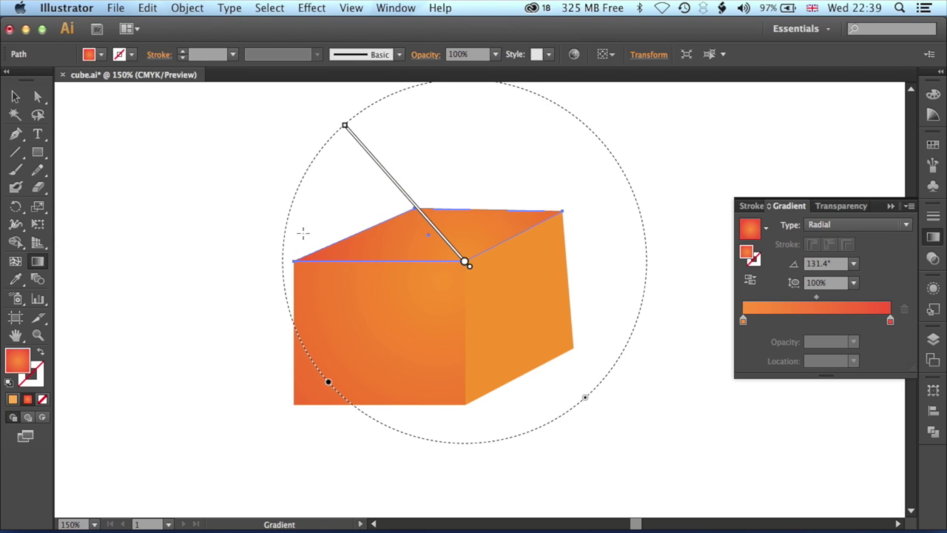
{"action": "left_click_drag", "start_coordinate": [330, 382], "coordinate": [291, 402]}
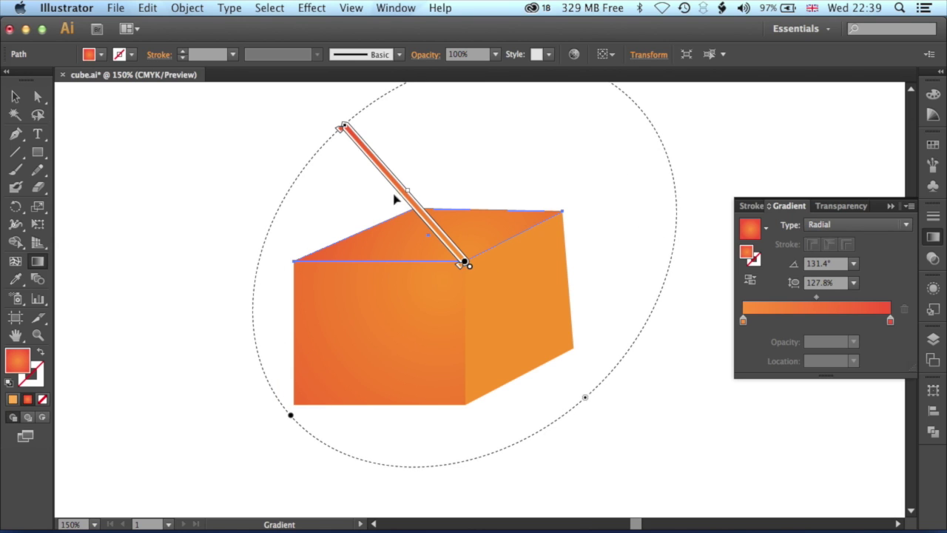
Step: Tint the top gradient's end stop pale peach in HSB (H 37°, S 30%, B 94.5%), then deselect
{"action": "double_click", "coordinate": [340, 132]}
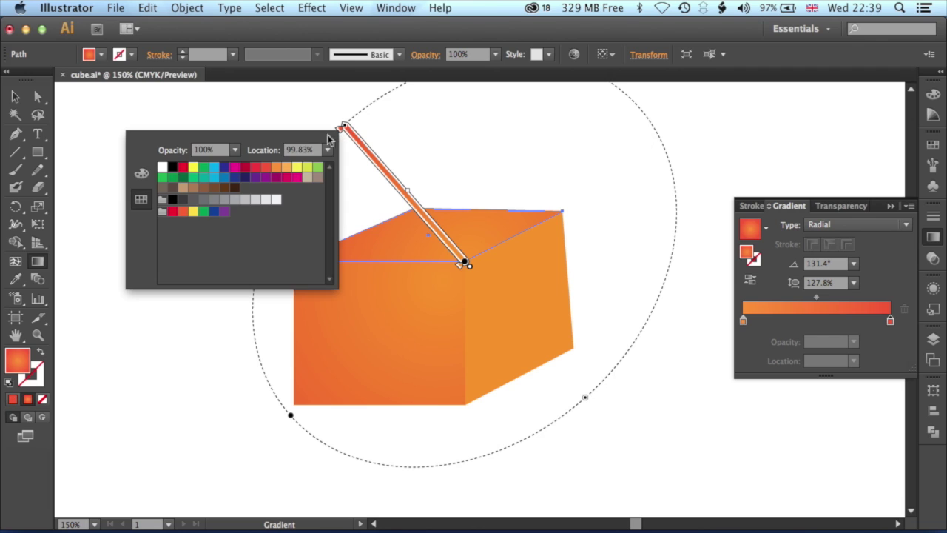
{"action": "left_click", "coordinate": [142, 174]}
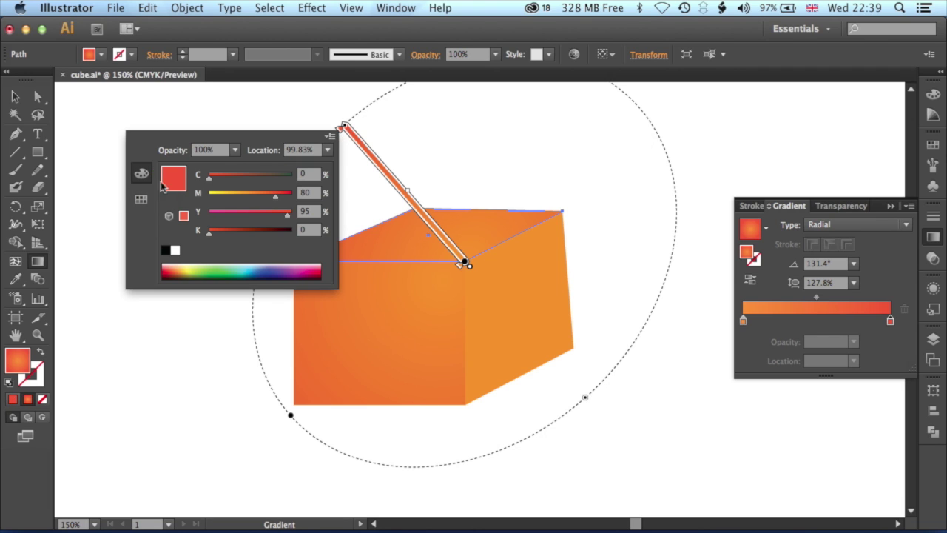
{"action": "left_click", "coordinate": [330, 137]}
{"action": "left_click", "coordinate": [350, 176]}
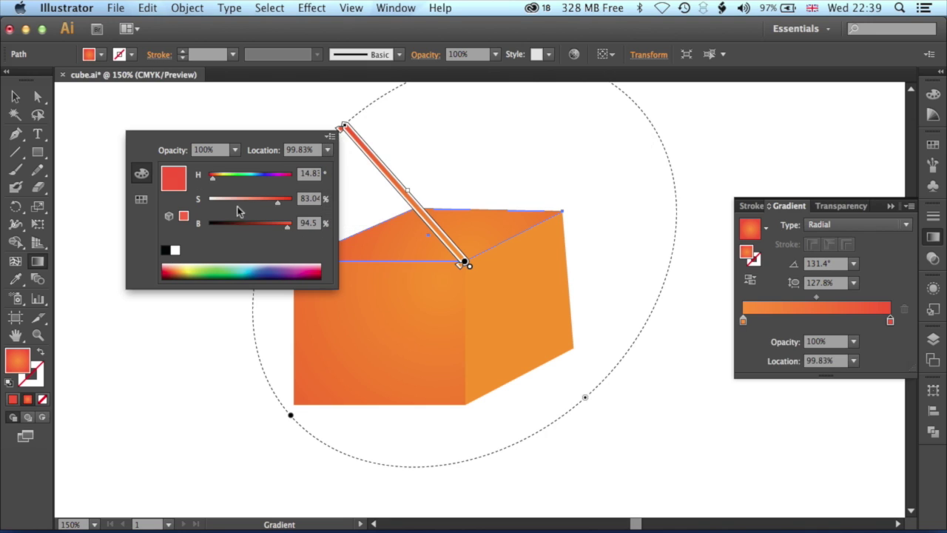
{"action": "left_click_drag", "start_coordinate": [280, 208], "coordinate": [234, 207]}
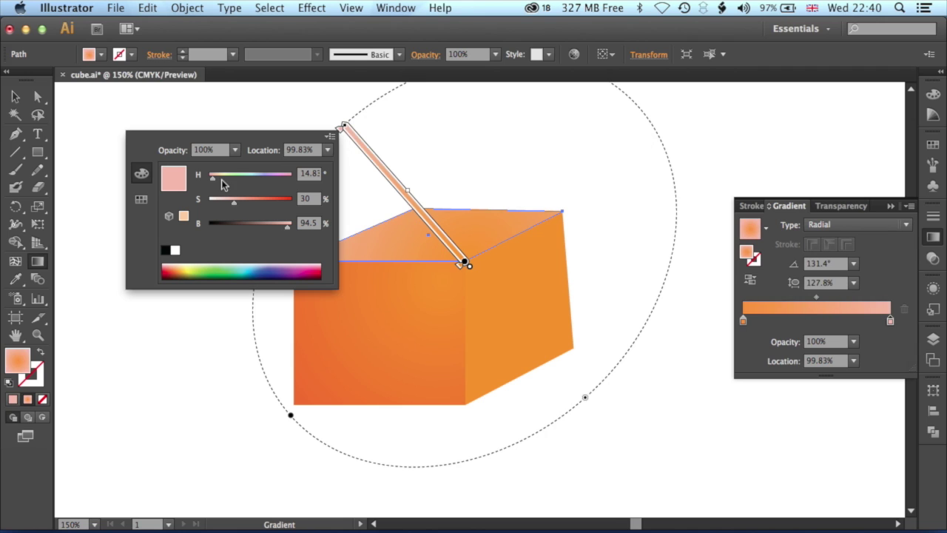
{"action": "left_click_drag", "start_coordinate": [214, 184], "coordinate": [218, 182]}
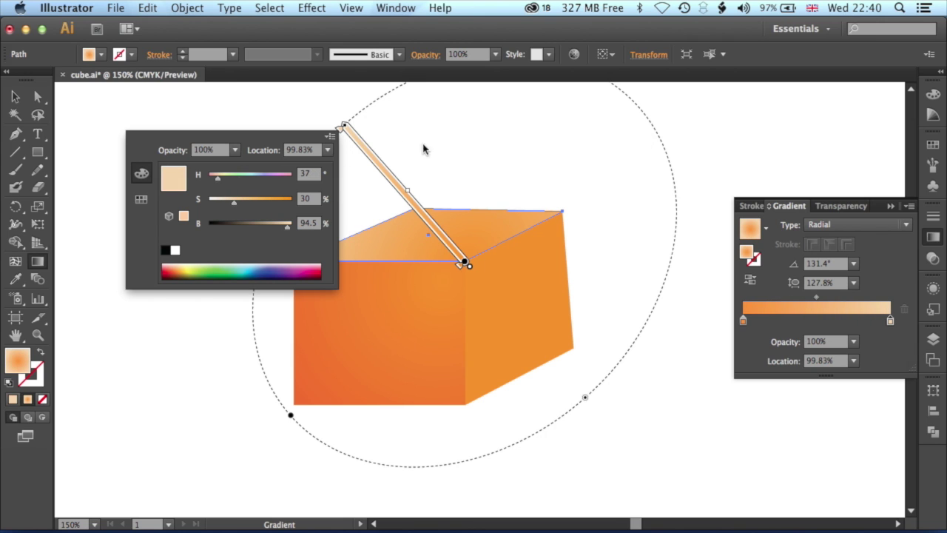
{"action": "key", "text": "v"}
{"action": "left_click", "coordinate": [387, 148]}
Step: Make the right face's gradient radial and redden its starting stop to M 74
{"action": "left_click", "coordinate": [504, 300]}
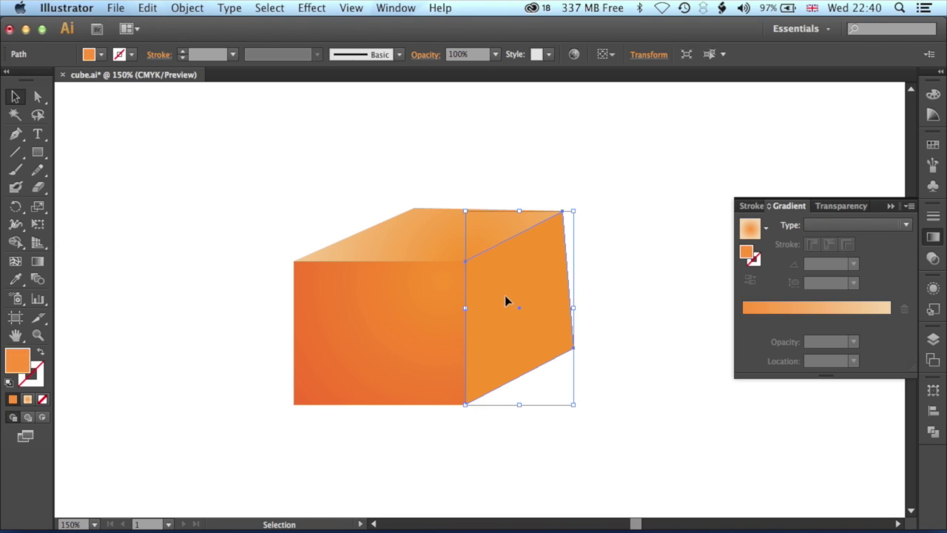
{"action": "left_click", "coordinate": [845, 224]}
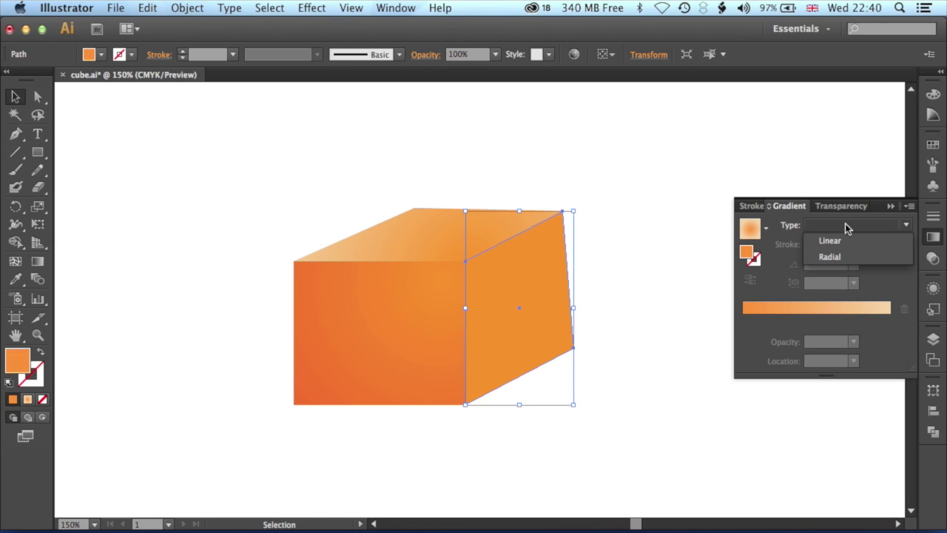
{"action": "left_click", "coordinate": [844, 255]}
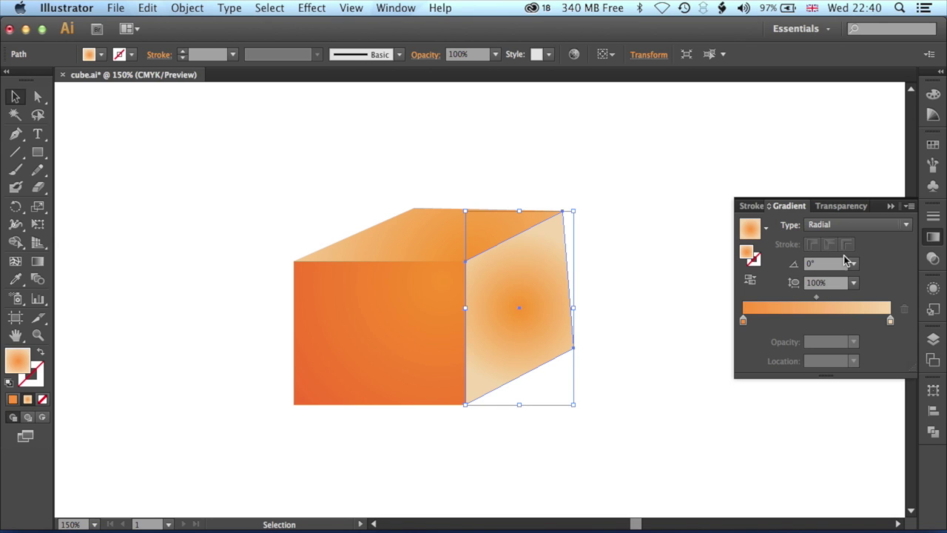
{"action": "double_click", "coordinate": [743, 321]}
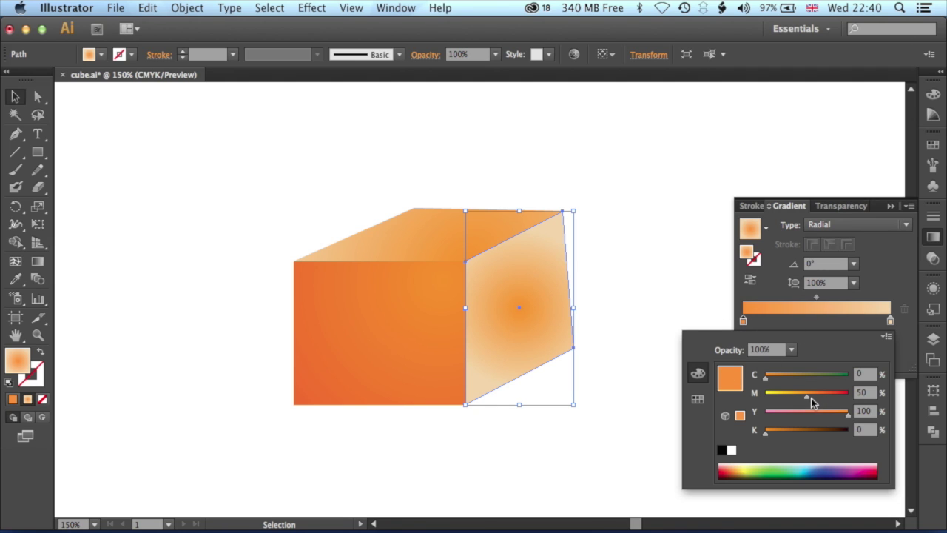
{"action": "left_click_drag", "start_coordinate": [810, 401], "coordinate": [830, 400]}
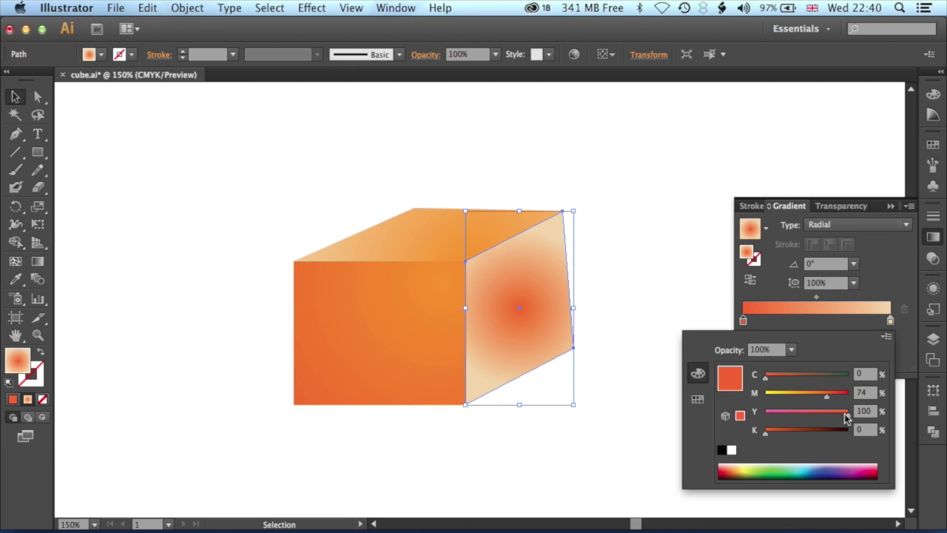
Step: Darken the end stop to a dark brown (M 52, Y 72, K 43)
{"action": "left_click", "coordinate": [890, 320]}
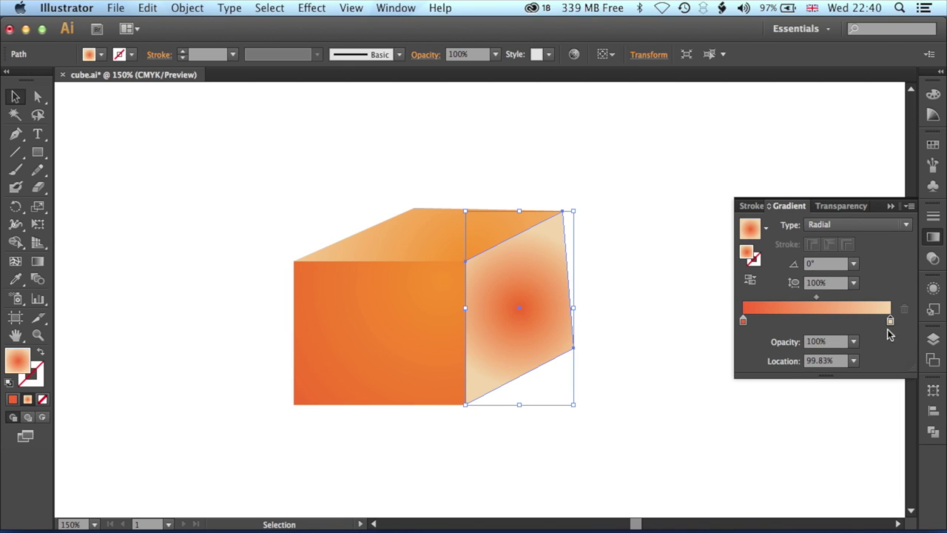
{"action": "double_click", "coordinate": [891, 322]}
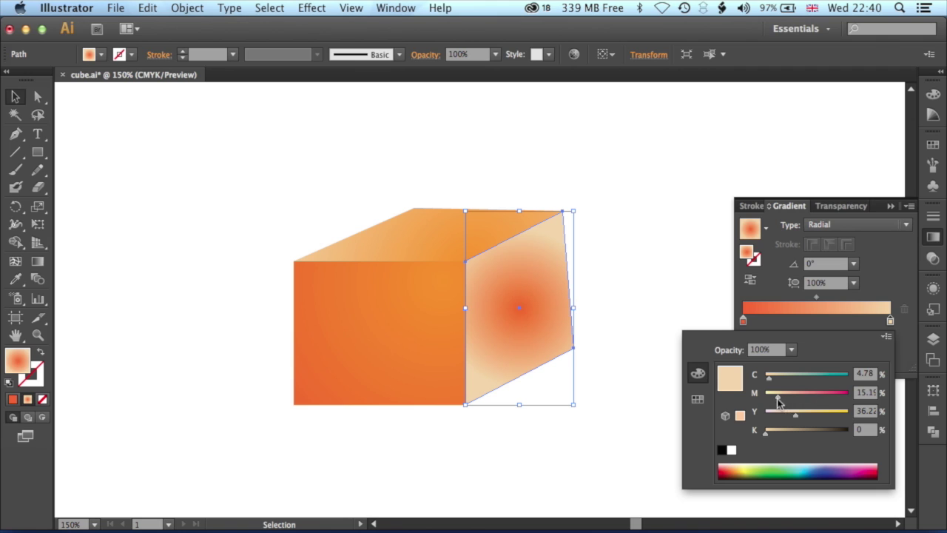
{"action": "left_click_drag", "start_coordinate": [778, 401], "coordinate": [808, 399]}
{"action": "left_click_drag", "start_coordinate": [770, 437], "coordinate": [827, 418]}
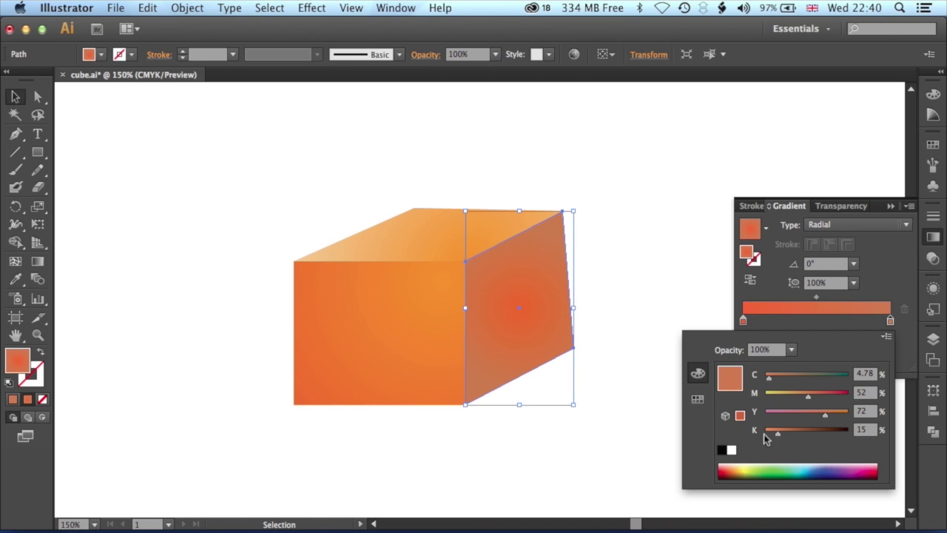
{"action": "left_click_drag", "start_coordinate": [777, 436], "coordinate": [803, 438]}
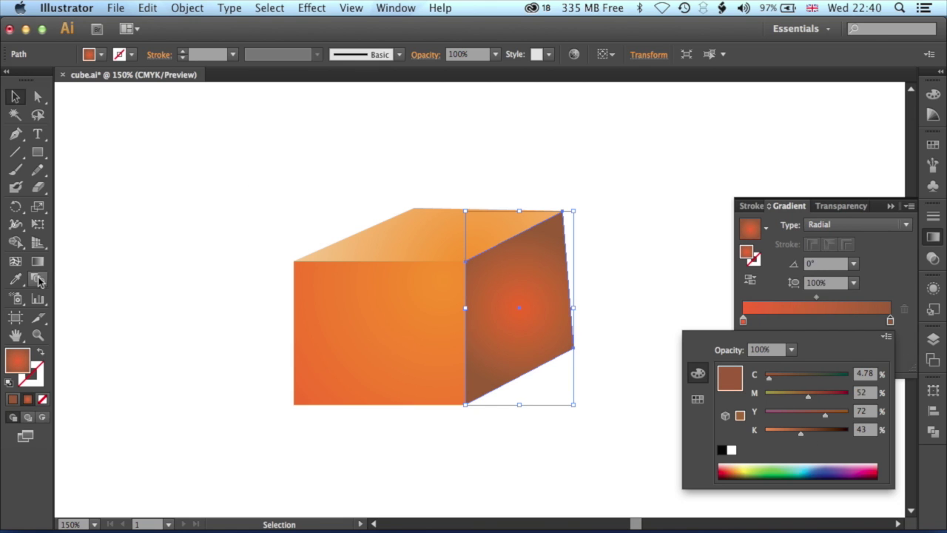
Step: Move the right face's gradient centre toward the face's lower-right corner
{"action": "left_click", "coordinate": [40, 270]}
{"action": "left_click", "coordinate": [38, 263]}
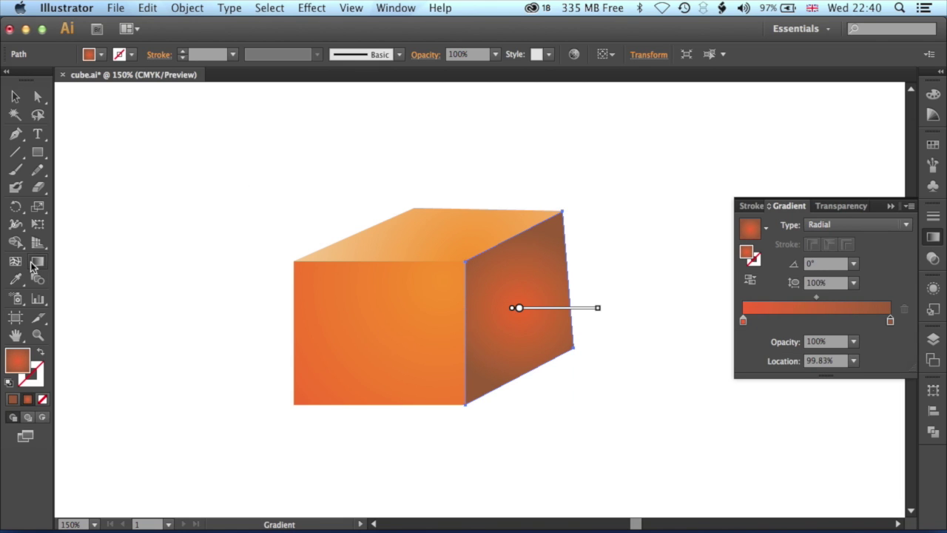
{"action": "left_click_drag", "start_coordinate": [519, 308], "coordinate": [501, 294]}
{"action": "mouse_move", "coordinate": [590, 291]}
{"action": "left_mouse_down"}
{"action": "mouse_move", "coordinate": [544, 209]}
{"action": "mouse_move", "coordinate": [443, 244]}
{"action": "left_mouse_up"}
{"action": "left_click_drag", "start_coordinate": [508, 299], "coordinate": [570, 350]}
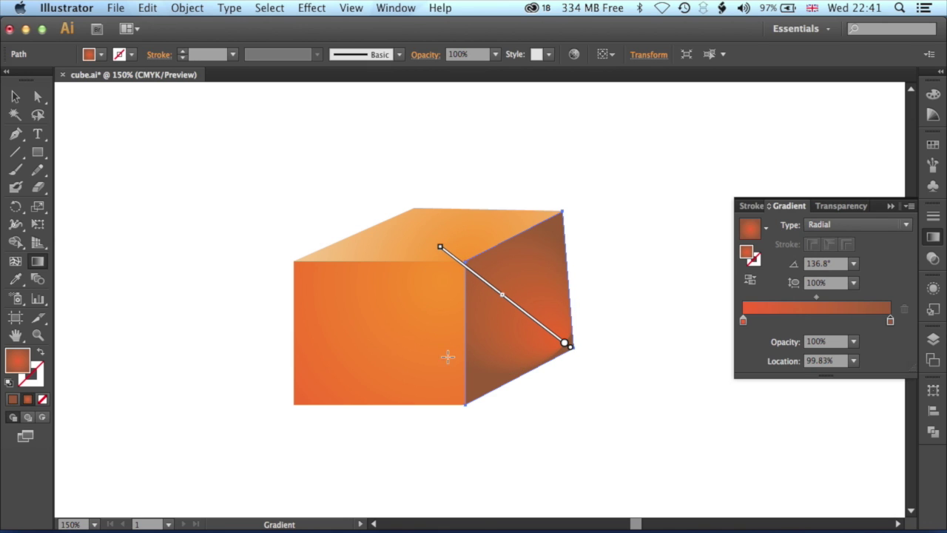
Step: Redraw the gradient diagonally at about 137.9° with 100% aspect, then reselect the right face
{"action": "left_click_drag", "start_coordinate": [450, 355], "coordinate": [416, 387]}
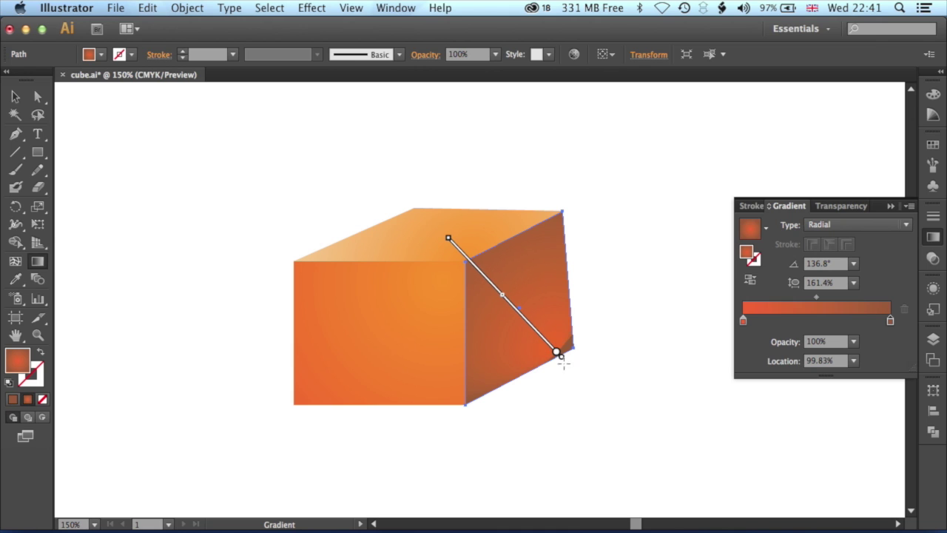
{"action": "left_click_drag", "start_coordinate": [558, 354], "coordinate": [630, 406]}
{"action": "left_click_drag", "start_coordinate": [520, 289], "coordinate": [446, 212]}
{"action": "left_click_drag", "start_coordinate": [532, 331], "coordinate": [394, 207]}
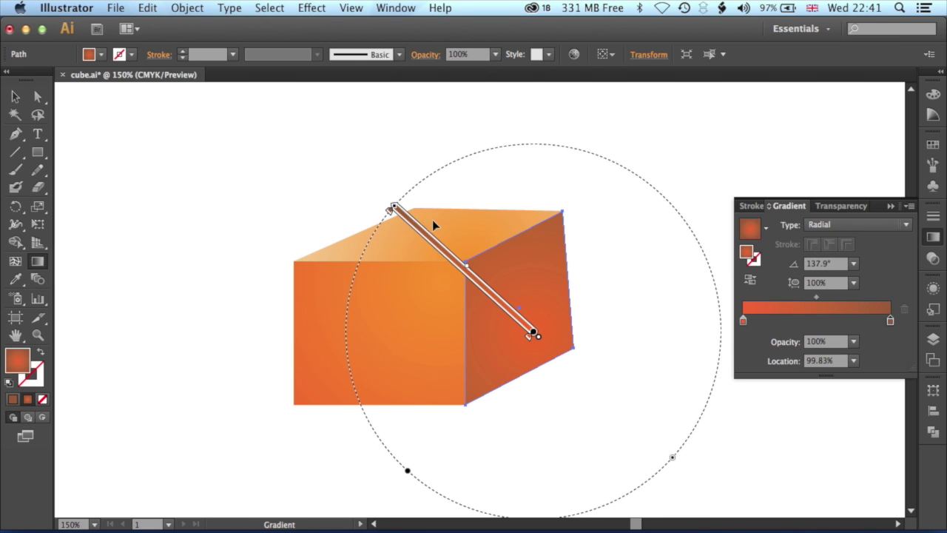
{"action": "left_click", "coordinate": [15, 96]}
{"action": "left_click", "coordinate": [145, 138]}
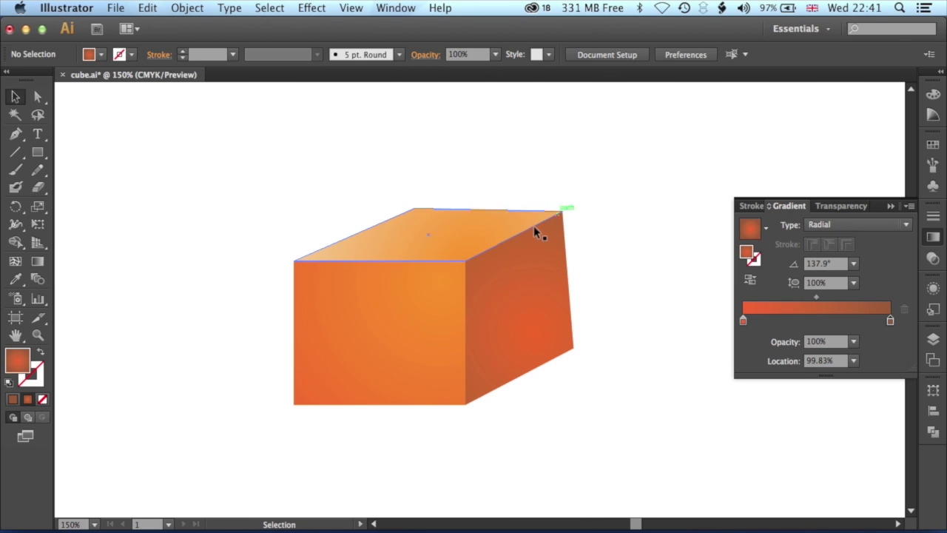
{"action": "left_click", "coordinate": [491, 283]}
Step: Re-centre the gradient and set its stop to golden orange (M 44, Y 100, K 18), then deselect
{"action": "key", "text": "g"}
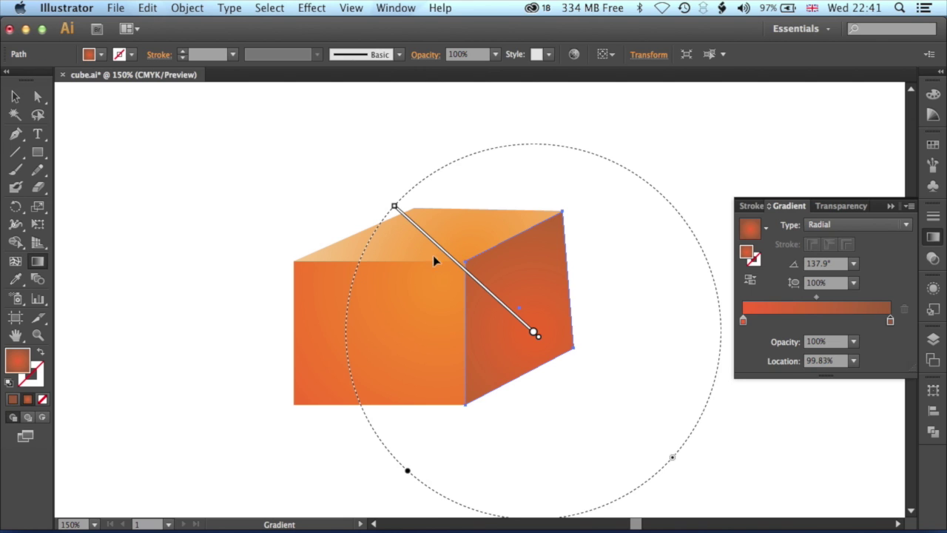
{"action": "left_click_drag", "start_coordinate": [418, 230], "coordinate": [442, 245]}
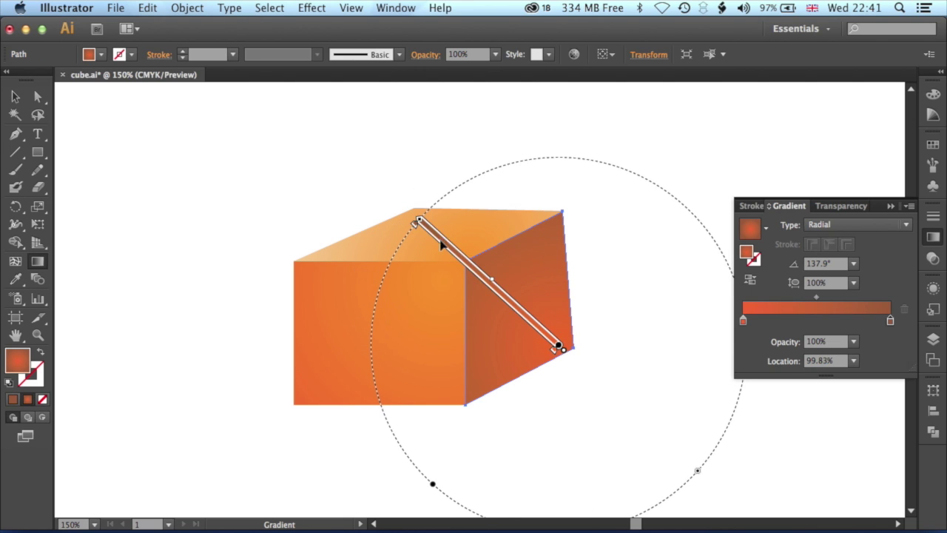
{"action": "double_click", "coordinate": [557, 348]}
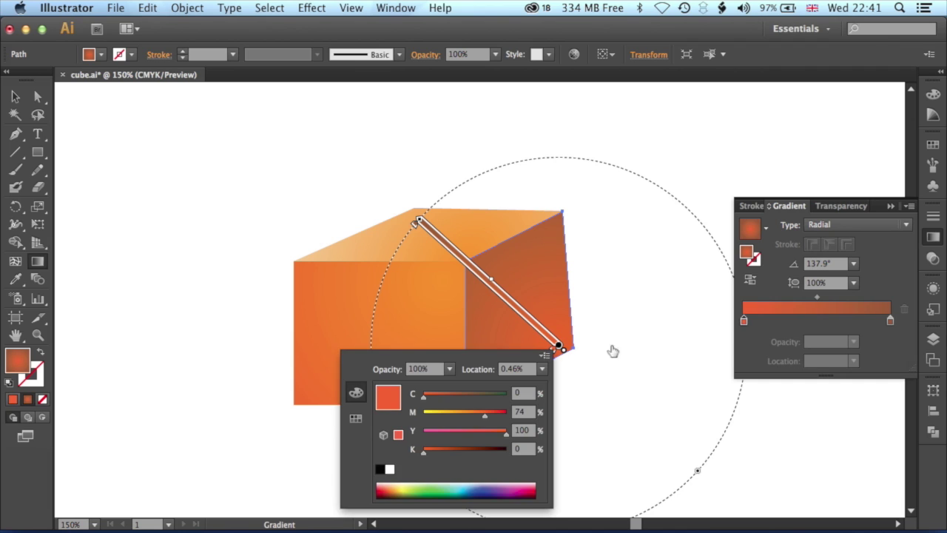
{"action": "mouse_move", "coordinate": [487, 420]}
{"action": "left_mouse_down"}
{"action": "mouse_move", "coordinate": [464, 418]}
{"action": "mouse_move", "coordinate": [477, 420]}
{"action": "left_mouse_up"}
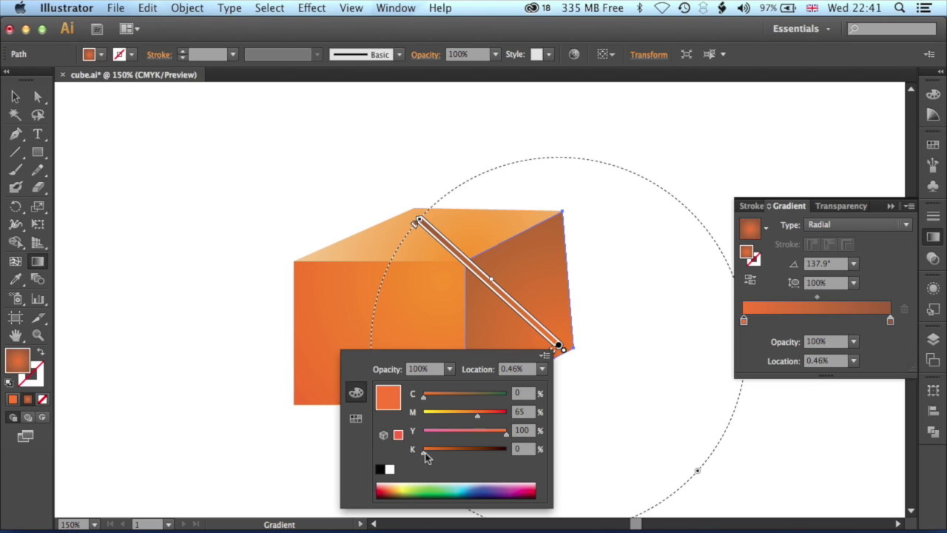
{"action": "left_click_drag", "start_coordinate": [425, 453], "coordinate": [438, 451]}
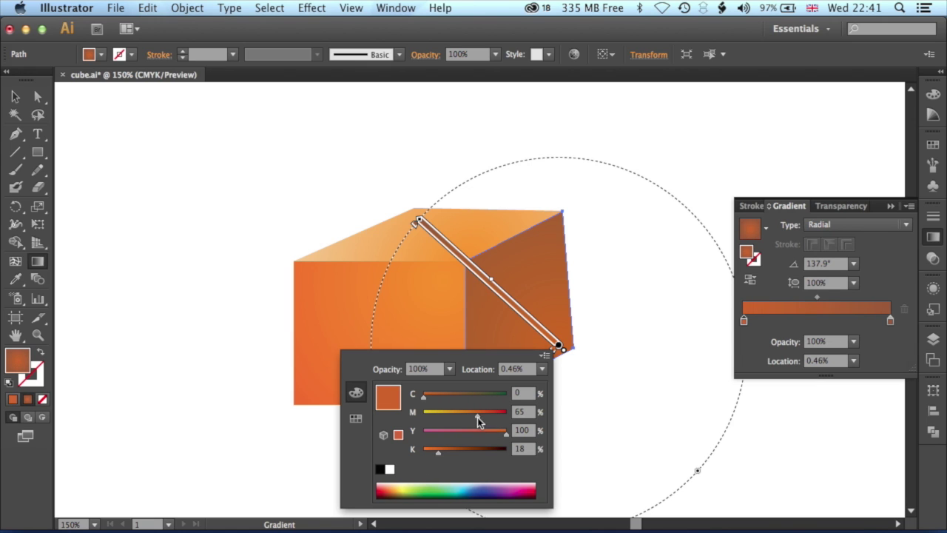
{"action": "left_click_drag", "start_coordinate": [477, 420], "coordinate": [459, 419]}
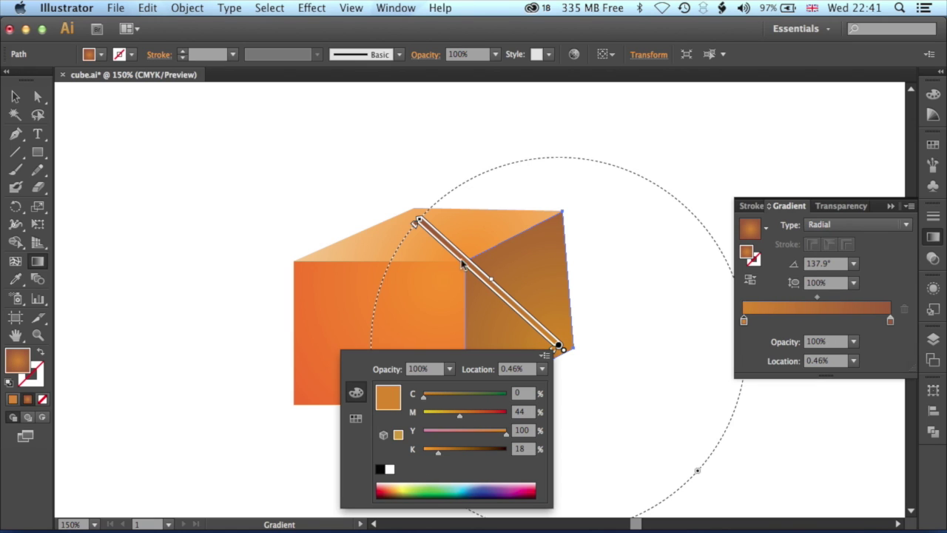
{"action": "left_click", "coordinate": [86, 93]}
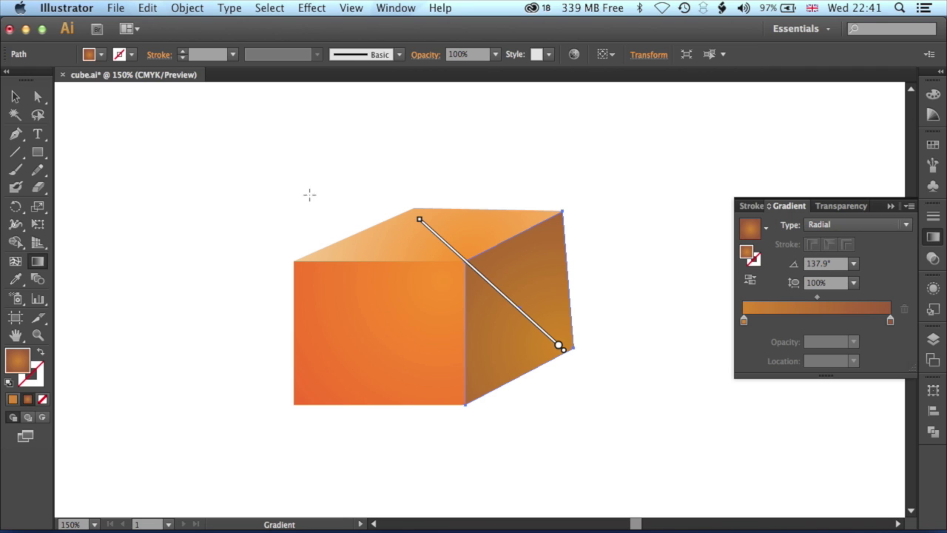
{"action": "key", "text": "v"}
{"action": "left_click", "coordinate": [237, 172]}
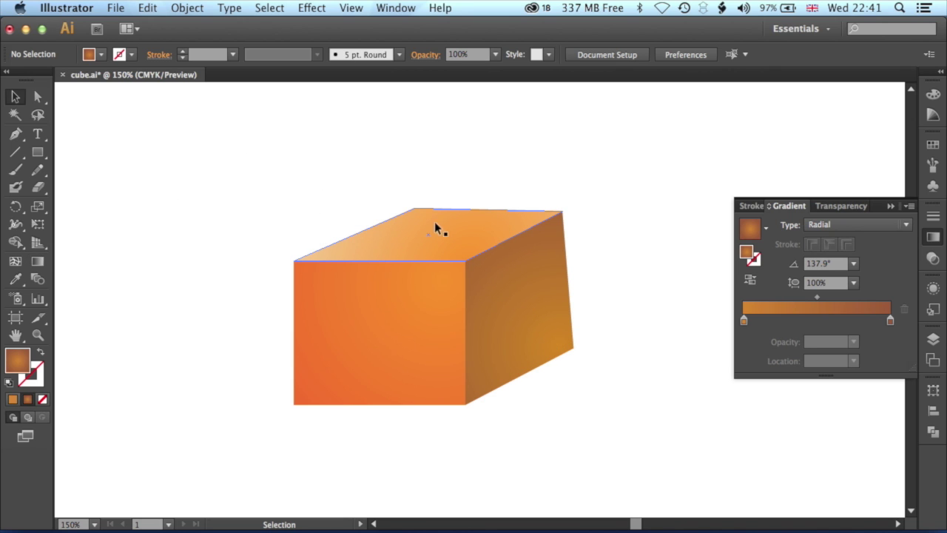